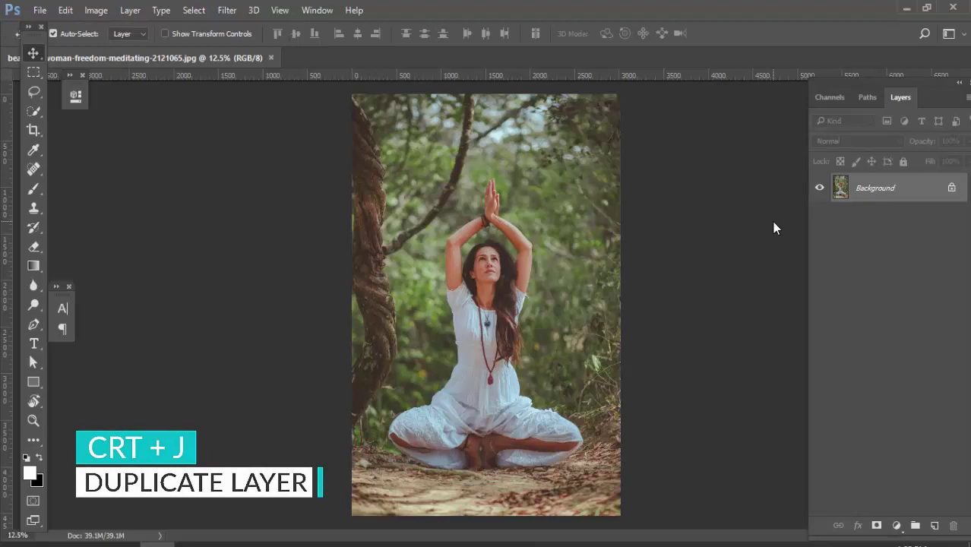
# Step: Duplicate the Background layer and roughly select the seated woman with the Quick Selection tool
pyautogui.hotkey('ctrl', 'j')
pyautogui.click(34, 111)
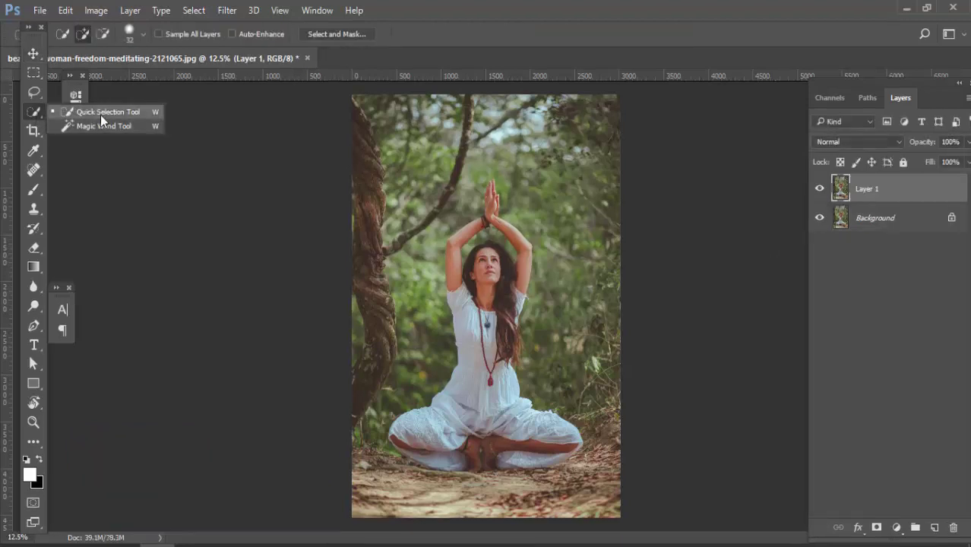
pyautogui.click(100, 113)
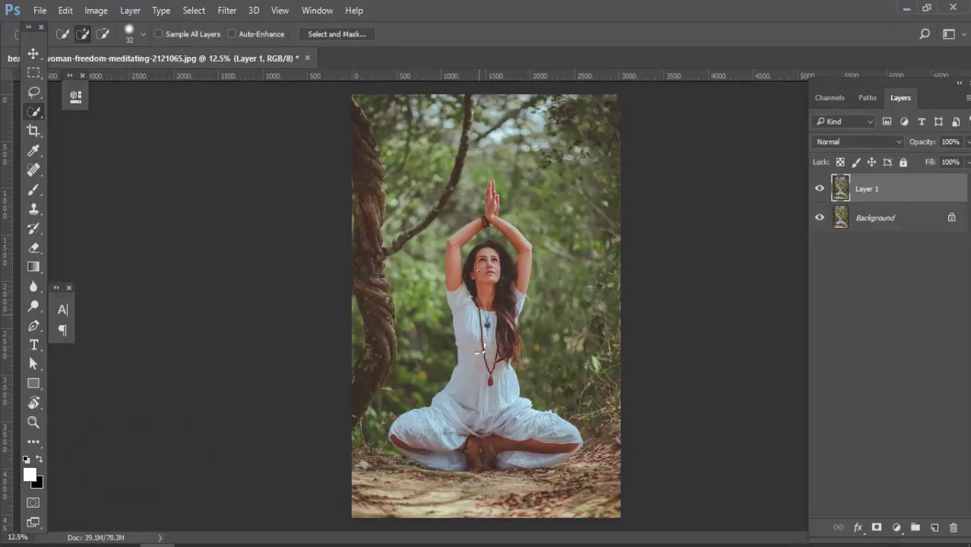
pyautogui.moveTo(521, 438)
pyautogui.mouseDown()
pyautogui.moveTo(488, 450)
pyautogui.moveTo(420, 447)
pyautogui.moveTo(414, 436)
pyautogui.mouseUp()
pyautogui.moveTo(460, 294)
pyautogui.mouseDown()
pyautogui.moveTo(493, 190)
pyautogui.moveTo(517, 242)
pyautogui.moveTo(521, 283)
pyautogui.moveTo(483, 294)
pyautogui.moveTo(495, 350)
pyautogui.mouseUp()
# Step: Subtract the background beside the wrists and between the arms and the head from the woman's selection
pyautogui.scroll(5, 486, 202)
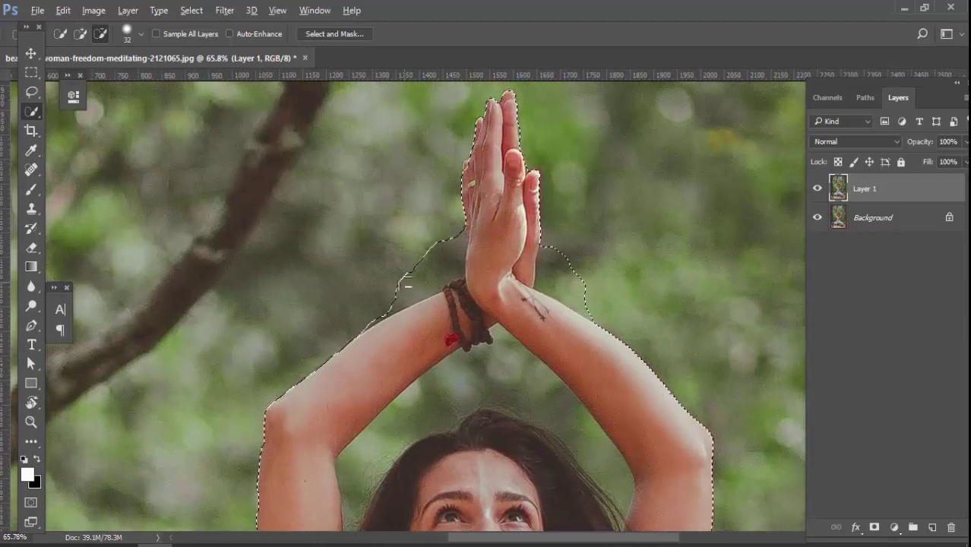
pyautogui.moveTo(408, 286)
pyautogui.mouseDown()
pyautogui.moveTo(443, 268)
pyautogui.moveTo(450, 230)
pyautogui.moveTo(451, 271)
pyautogui.moveTo(394, 302)
pyautogui.moveTo(443, 277)
pyautogui.mouseUp()
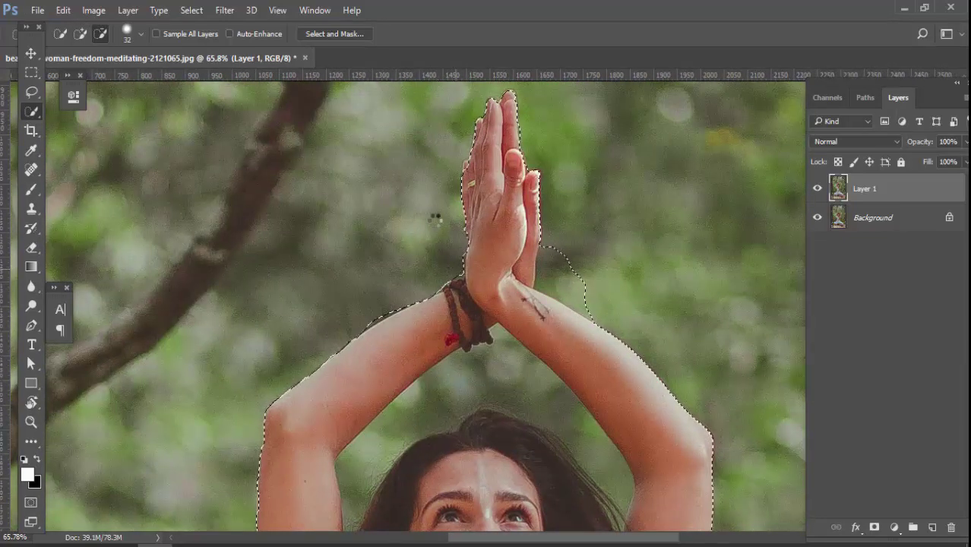
pyautogui.moveTo(584, 293); pyautogui.dragTo(430, 216)
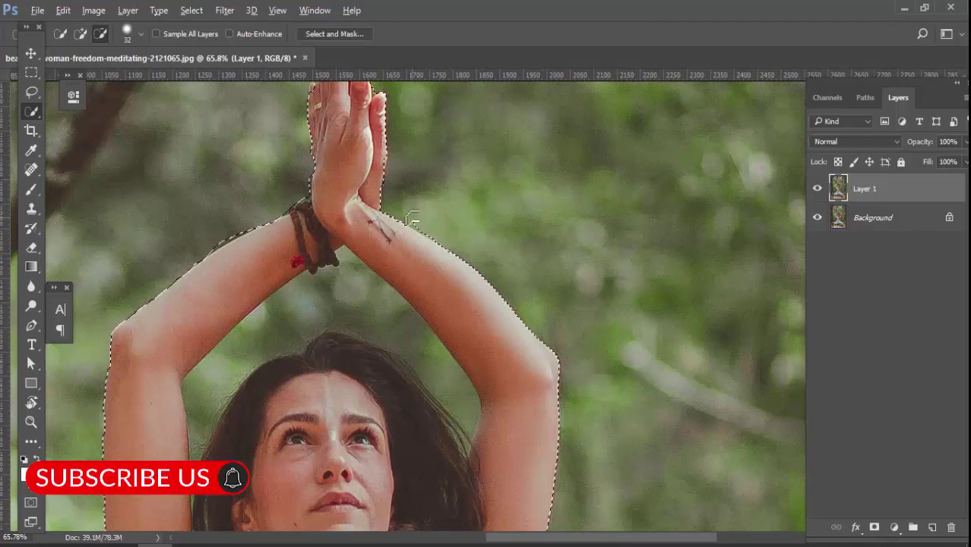
pyautogui.scroll(-2, 401, 217)
pyautogui.moveTo(269, 216); pyautogui.dragTo(239, 298)
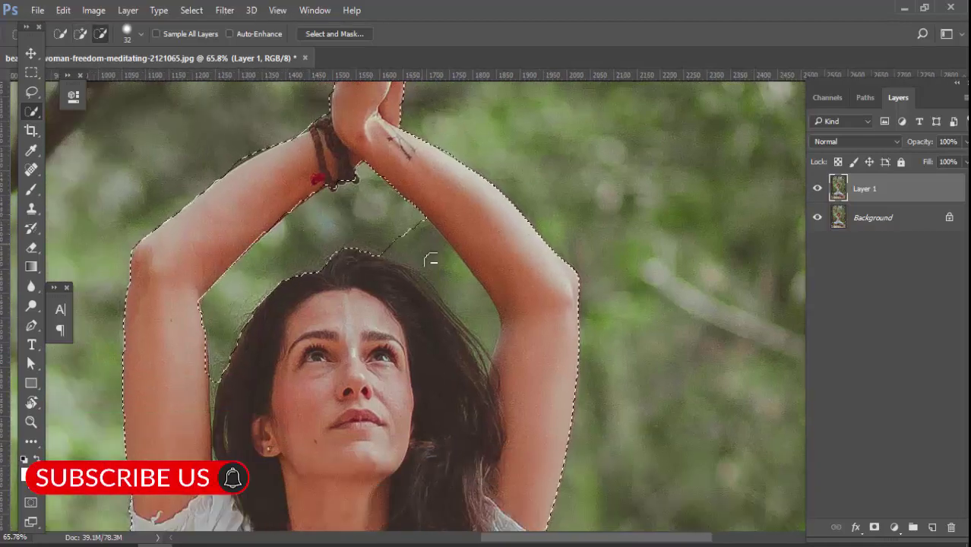
# Step: Refine the selection by adding the long hair and removing the ground below the feet and the skirt hem
pyautogui.scroll(-8, 357, 305)
pyautogui.moveTo(357, 305); pyautogui.dragTo(361, 206)
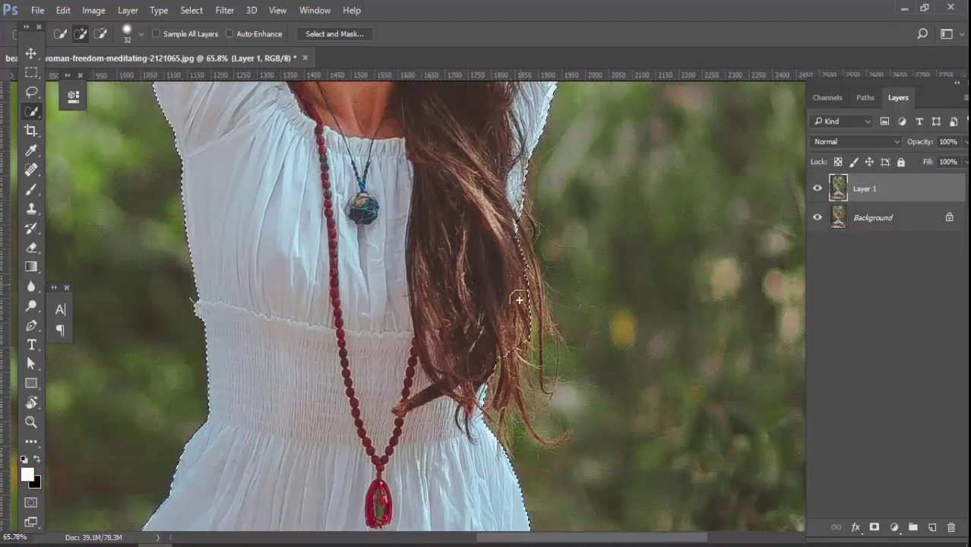
pyautogui.scroll(-10, 492, 369)
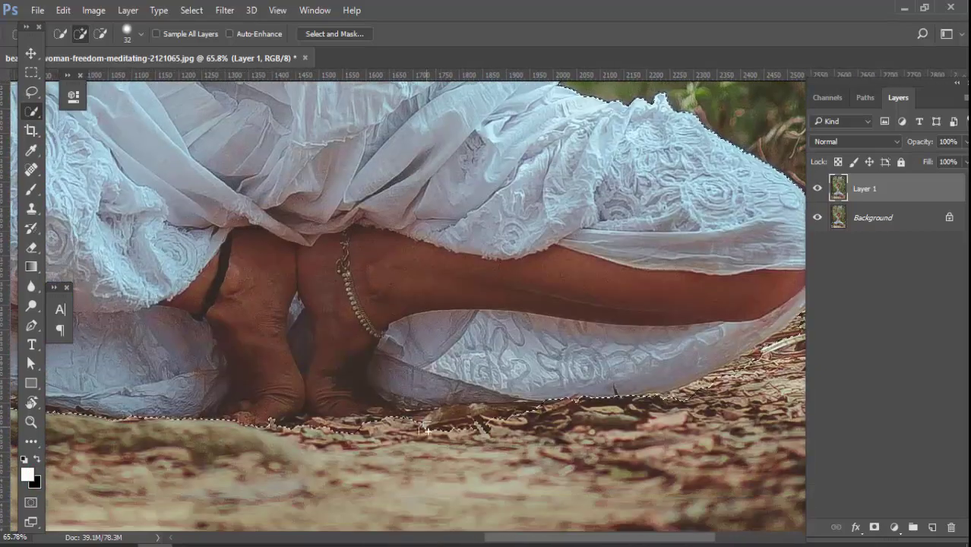
pyautogui.moveTo(430, 430); pyautogui.dragTo(498, 414)
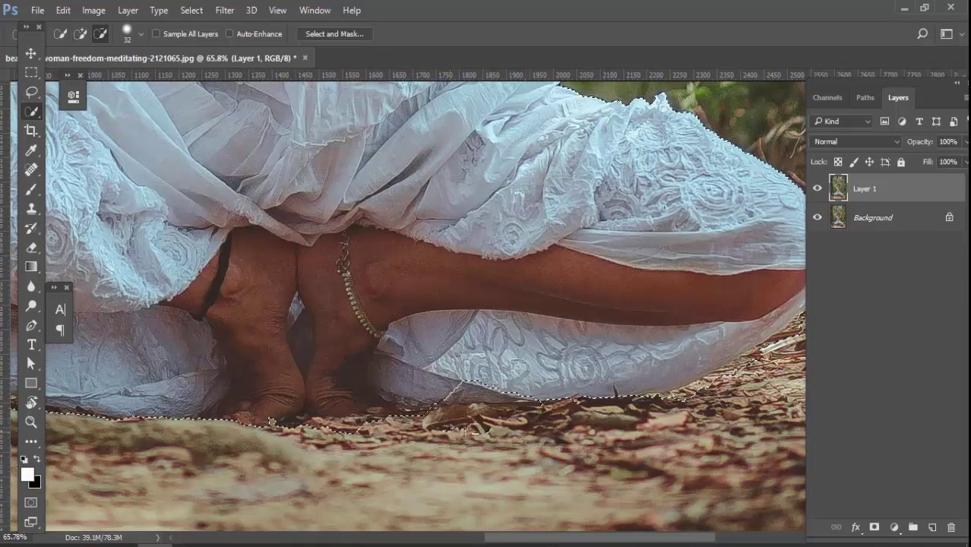
pyautogui.moveTo(585, 356); pyautogui.dragTo(433, 386)
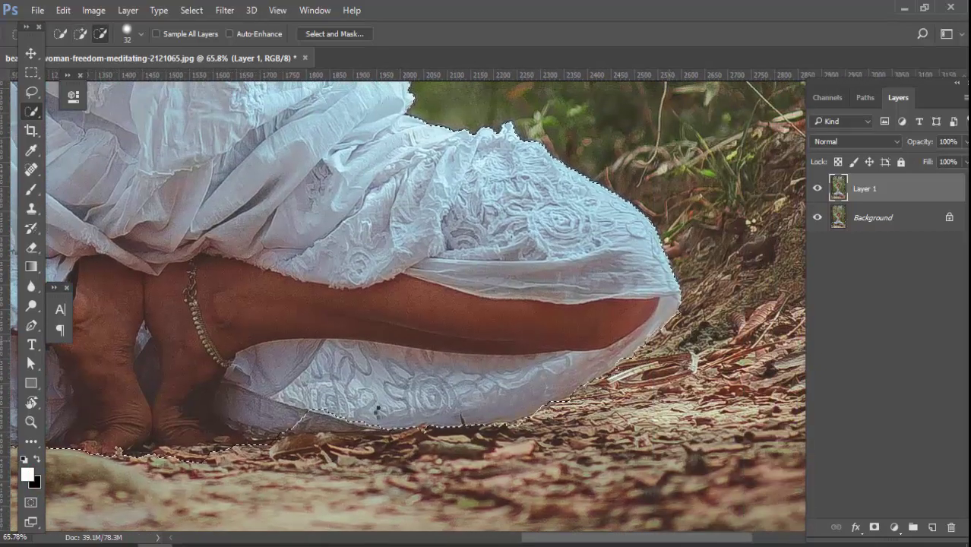
pyautogui.moveTo(379, 407)
pyautogui.mouseDown()
pyautogui.moveTo(533, 390)
pyautogui.moveTo(458, 403)
pyautogui.mouseUp()
pyautogui.moveTo(423, 393); pyautogui.dragTo(629, 344)
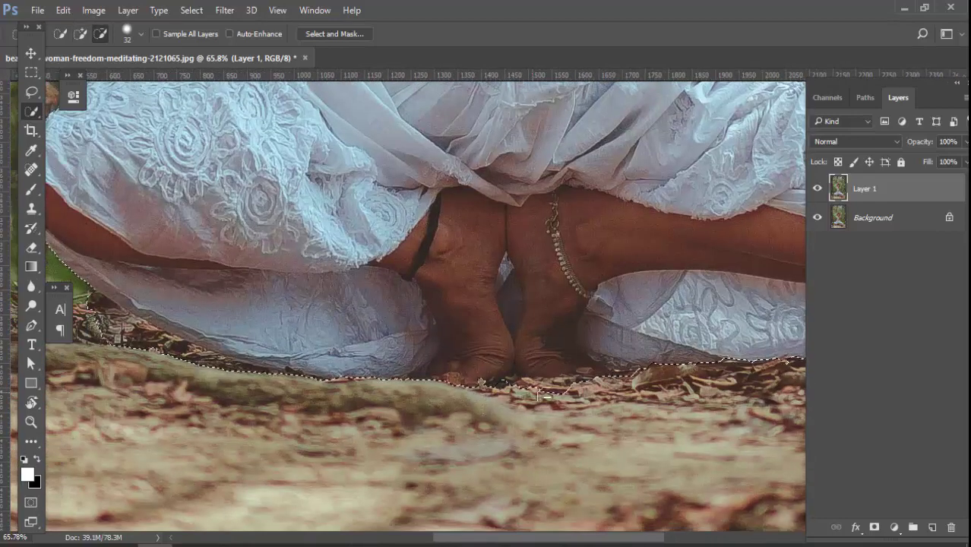
pyautogui.hscroll(-5, 456, 365)
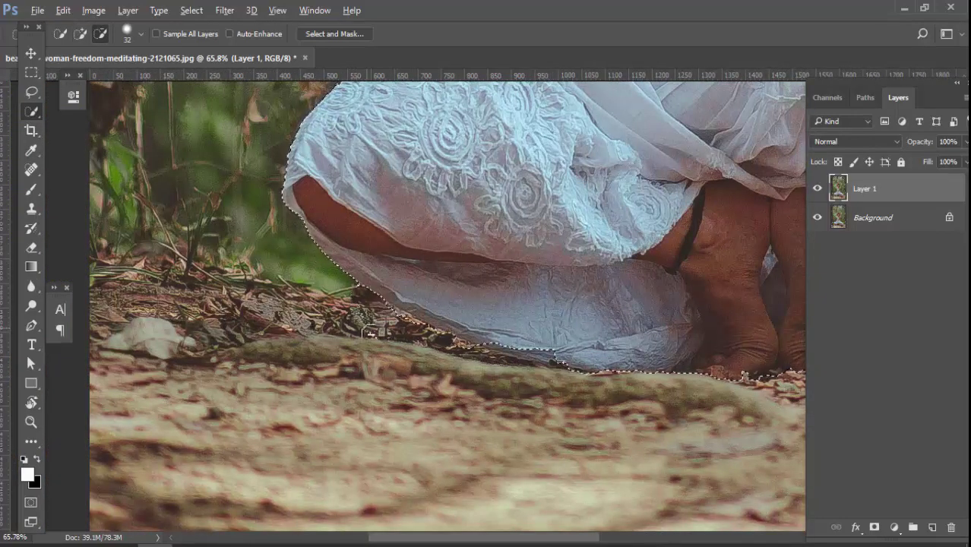
# Step: Fill the selected silhouette of the woman with the white foreground colour on Layer 2
pyautogui.scroll(-8, 405, 282)
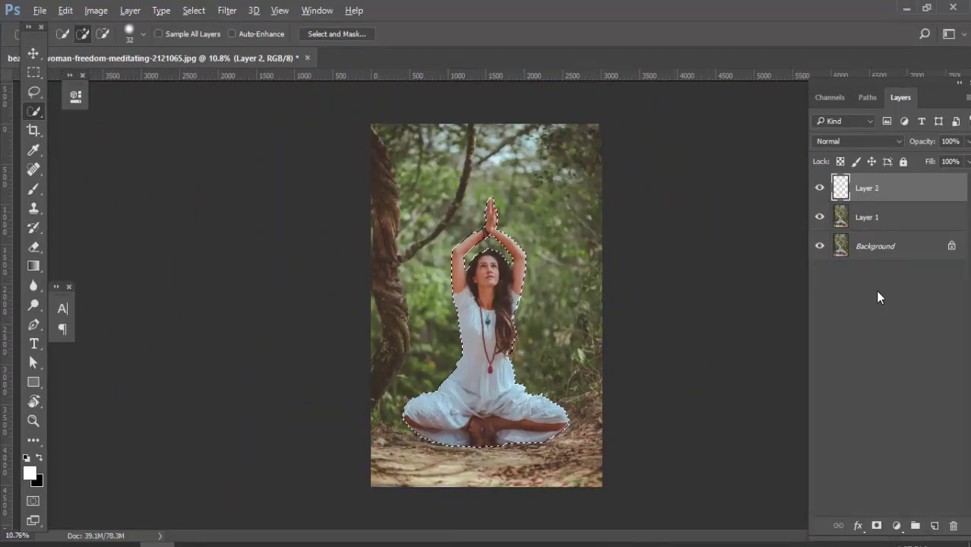
pyautogui.hotkey('alt', 'BackSpace')
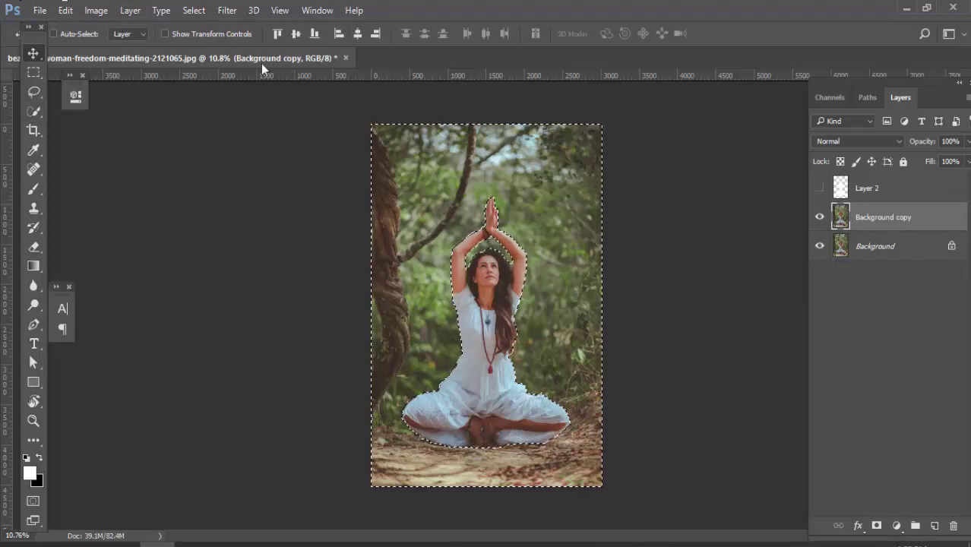
# Step: Start a Tilt-Shift blur on Background copy, centre its focus on the ground below the woman and narrow the upper sharp and transition zones
pyautogui.click(227, 10)
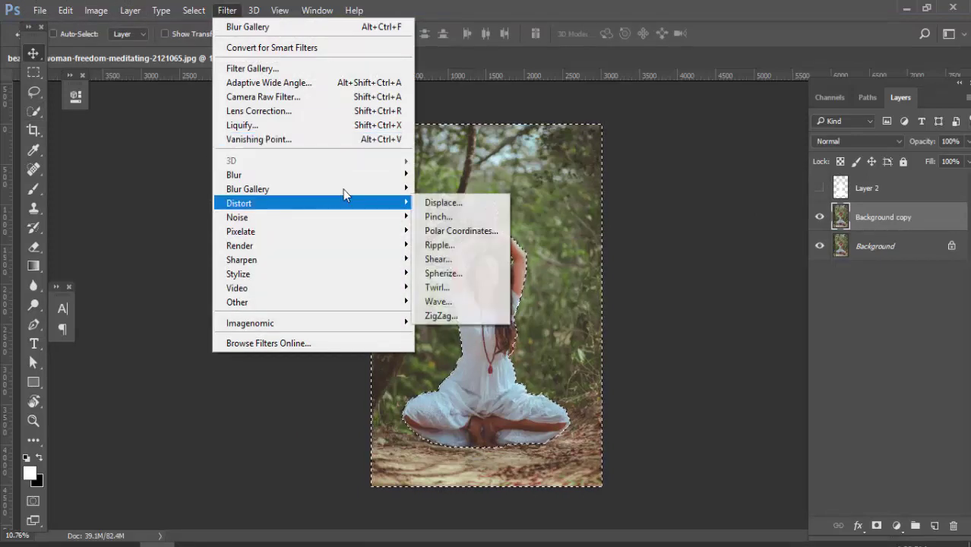
pyautogui.moveTo(414, 190)
pyautogui.click(444, 215)
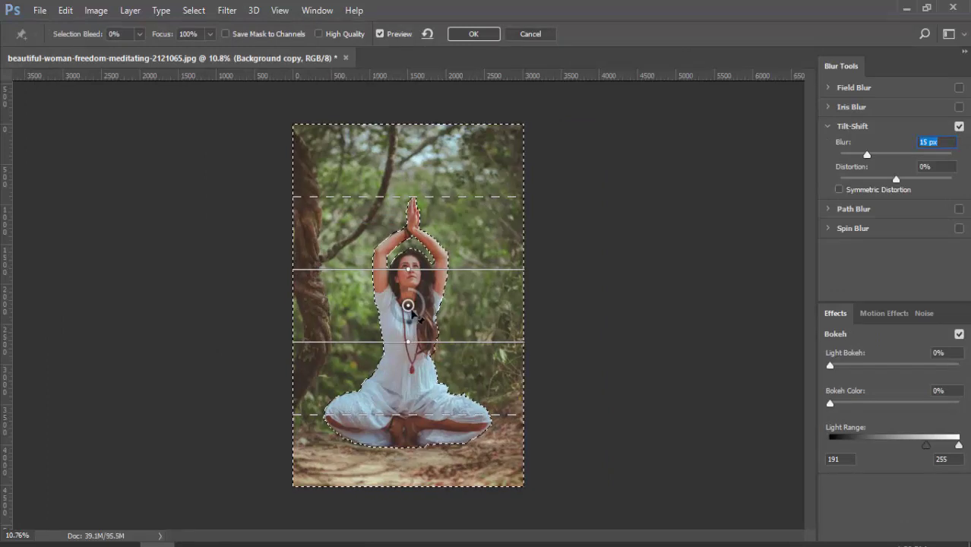
pyautogui.moveTo(408, 306); pyautogui.dragTo(401, 365)
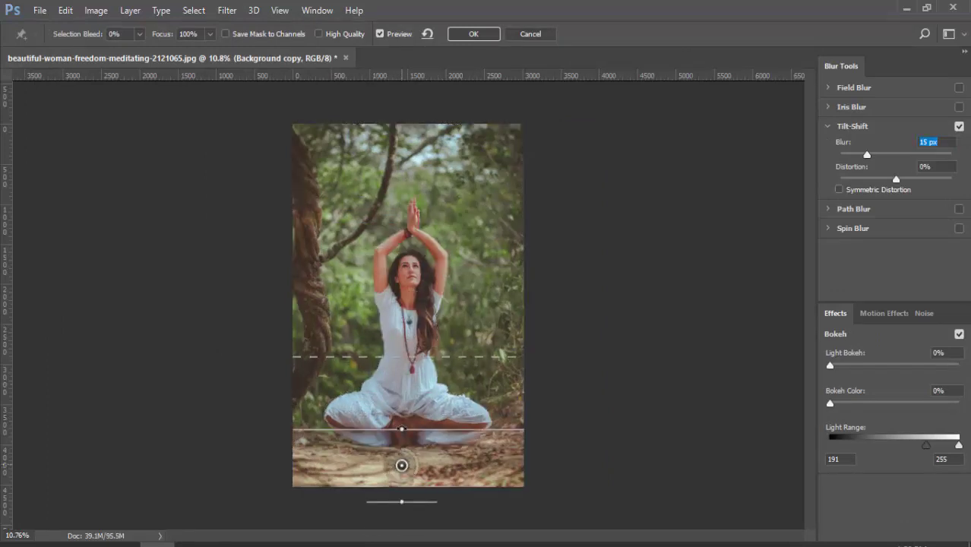
pyautogui.moveTo(407, 430); pyautogui.dragTo(413, 441)
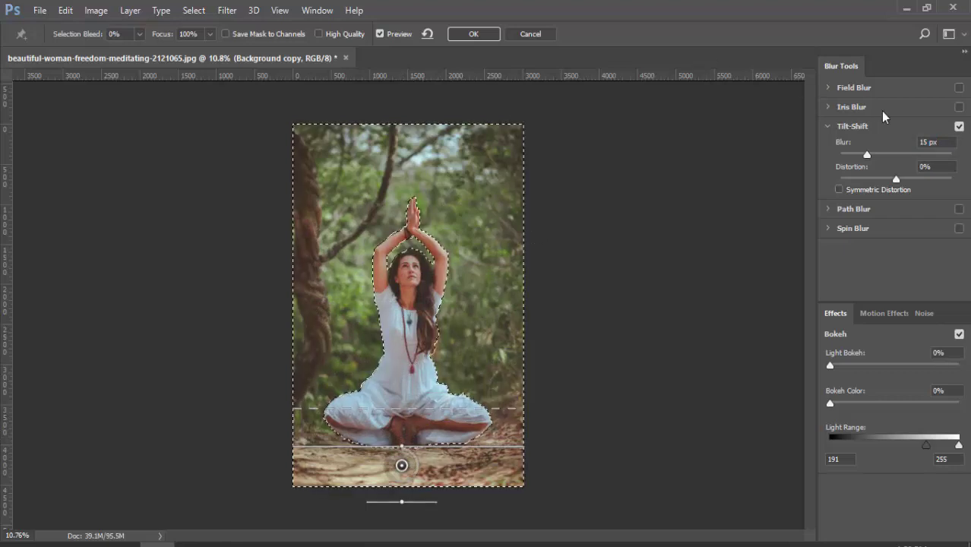
# Step: Set the Tilt-Shift blur to 15 px, enable High Quality and apply the filter to Background copy
pyautogui.click(914, 144)
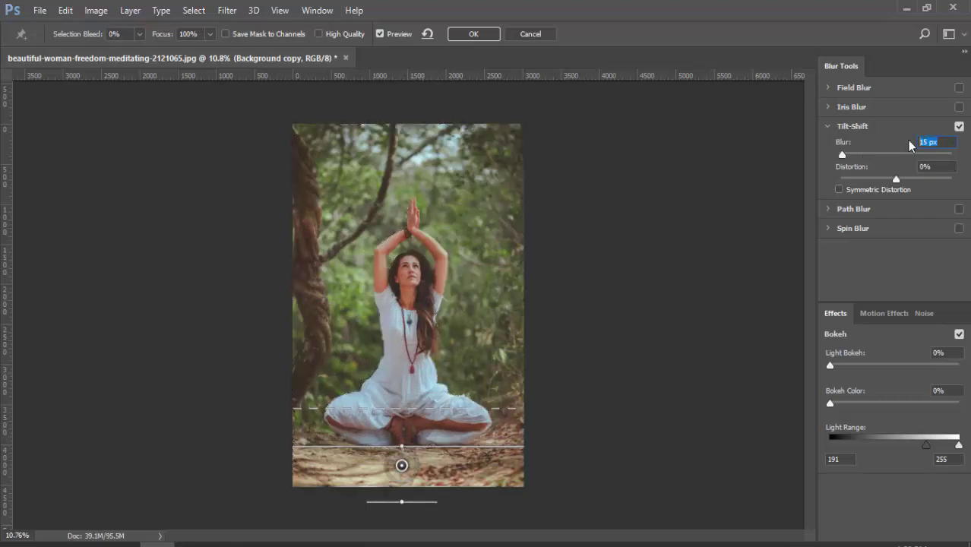
pyautogui.write('15')
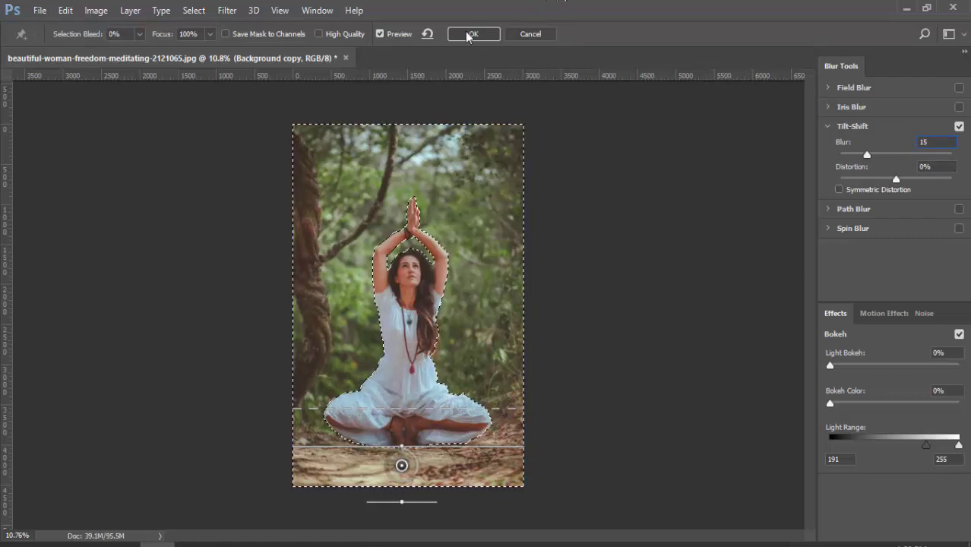
pyautogui.click(332, 33)
pyautogui.click(464, 35)
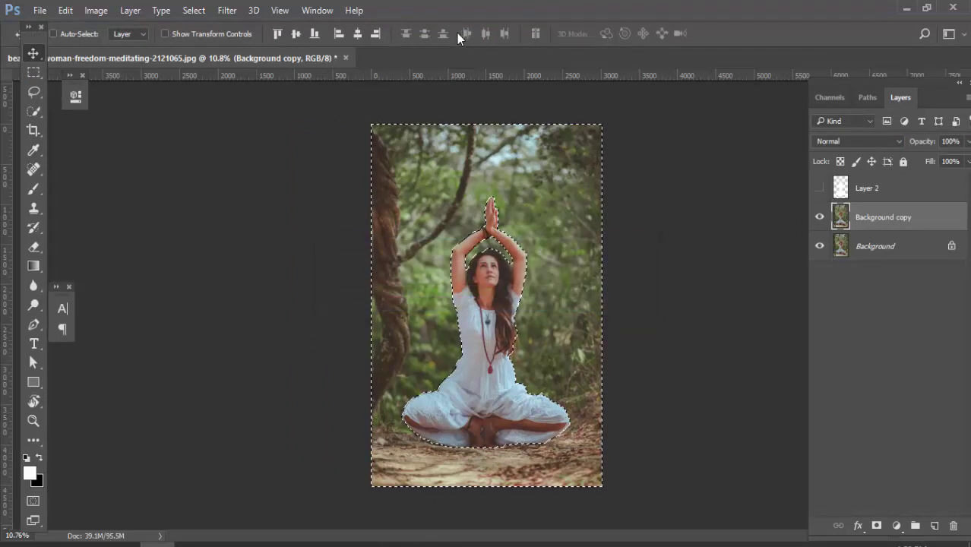
pyautogui.click(821, 219)
pyautogui.click(820, 219)
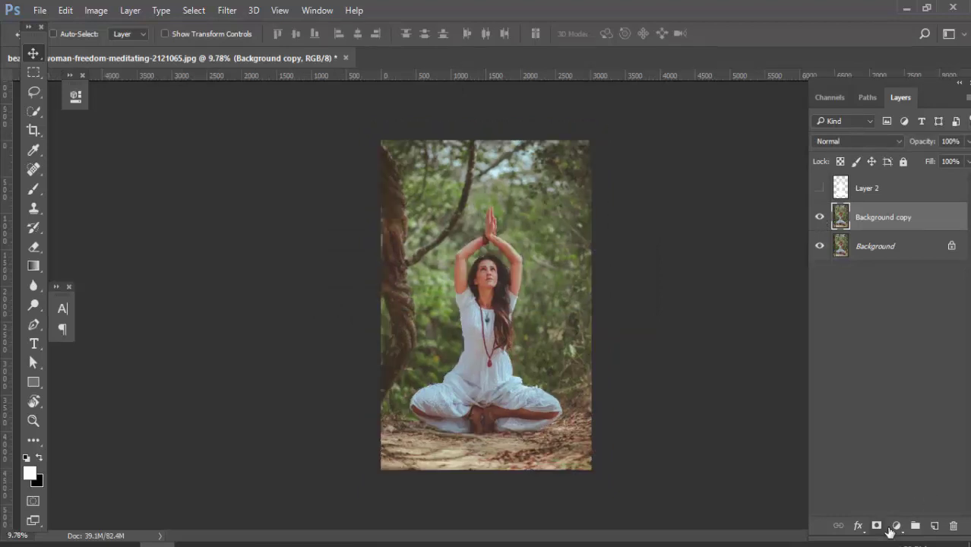
# Step: Add a Levels adjustment layer above Background copy with the black input at 25 and the white input at 231
pyautogui.click(896, 526)
pyautogui.click(866, 277)
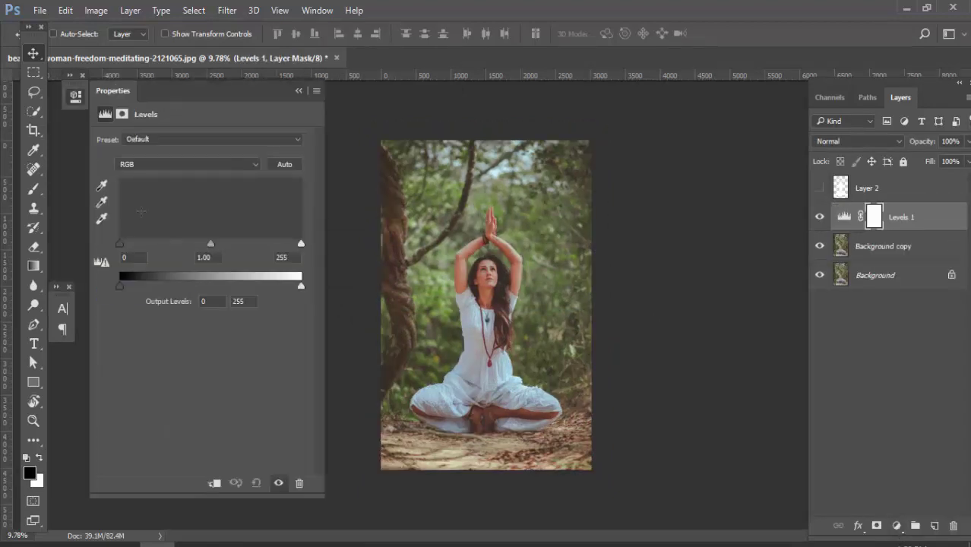
pyautogui.moveTo(129, 247); pyautogui.dragTo(137, 249)
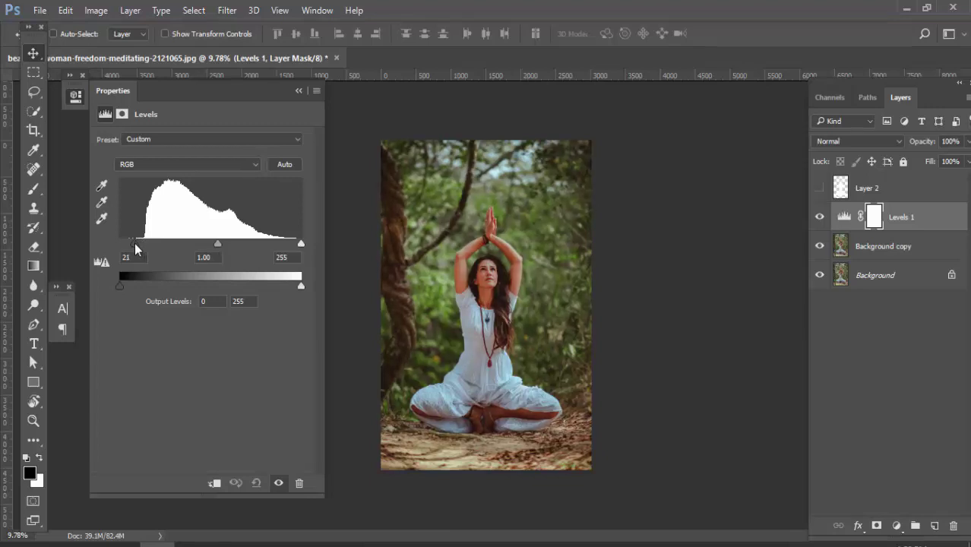
pyautogui.moveTo(300, 245); pyautogui.dragTo(290, 246)
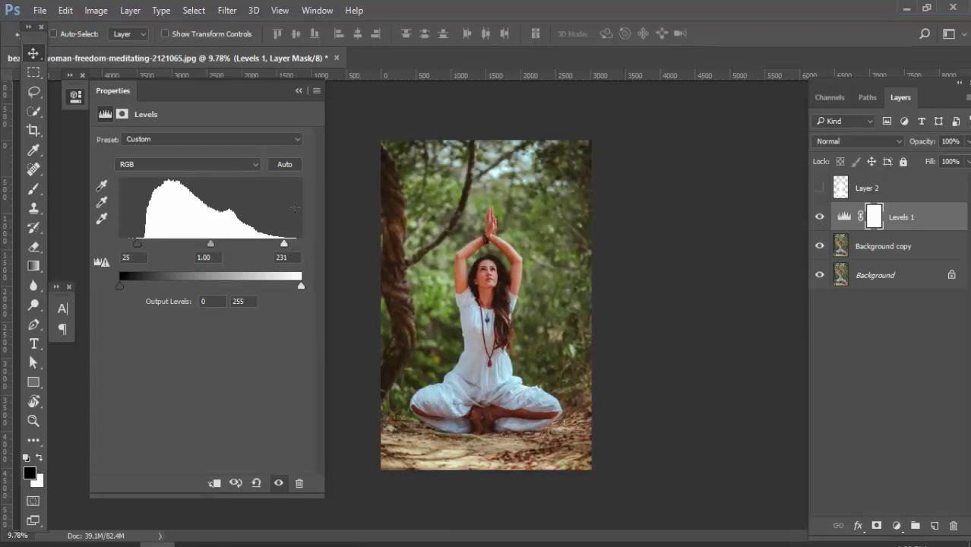
# Step: Add a Hue/Saturation adjustment layer above Levels 1 and set the saturation to 30
pyautogui.click(897, 526)
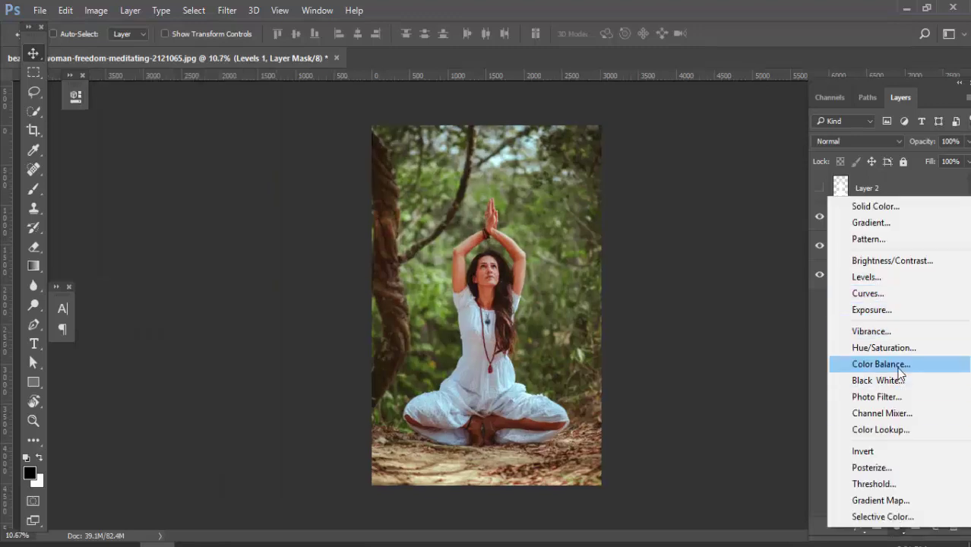
pyautogui.click(895, 348)
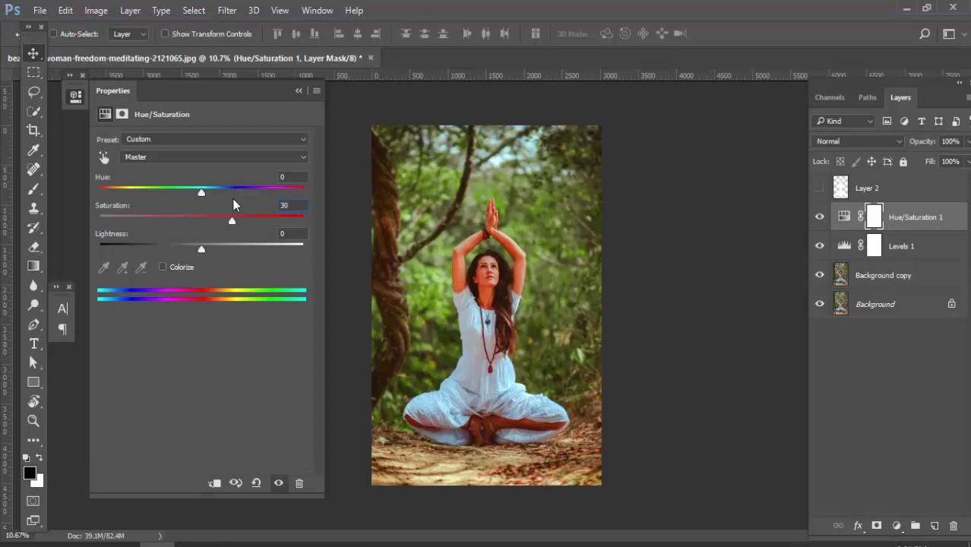
pyautogui.click(299, 91)
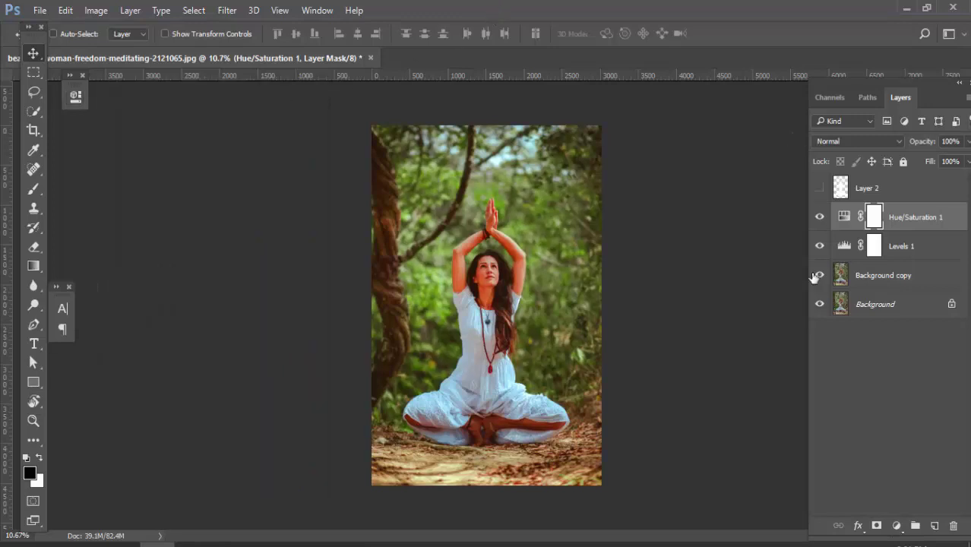
# Step: Load the outline of Layer 2 as a selection and paint black over the woman on the Hue/Saturation mask with a brush at 10% flow
pyautogui.keyDown('ctrl'); pyautogui.click(839, 189); pyautogui.keyUp('ctrl')
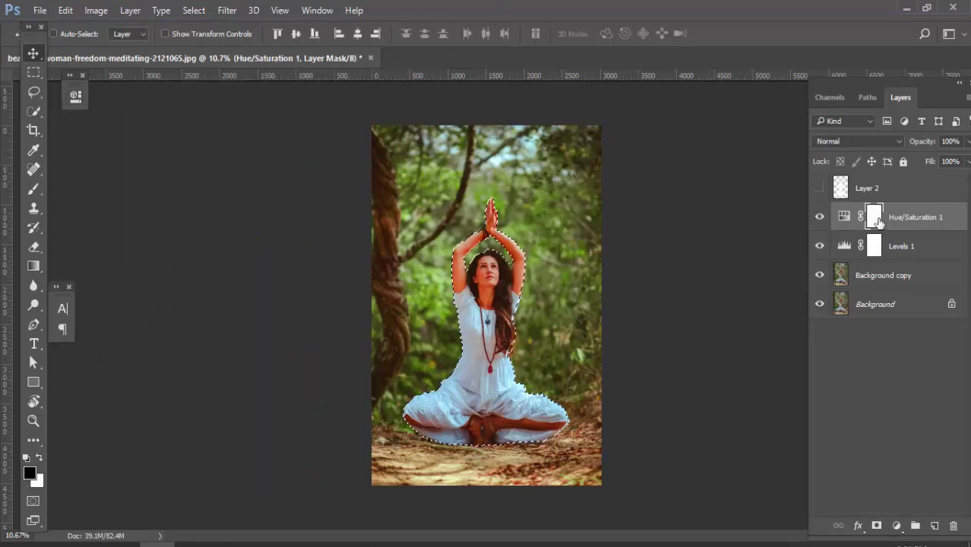
pyautogui.press('b')
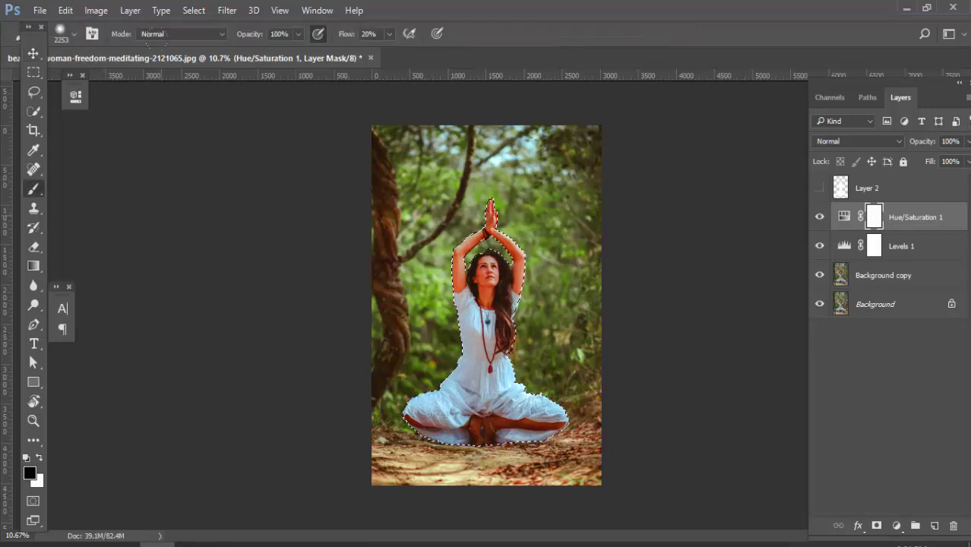
pyautogui.click(368, 34)
pyautogui.write('10')
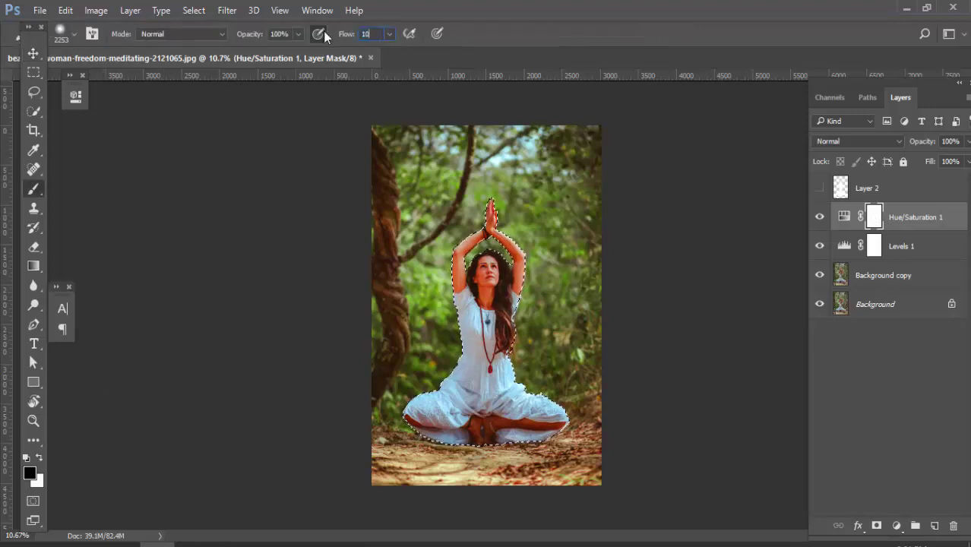
pyautogui.press('Return')
pyautogui.click(319, 33)
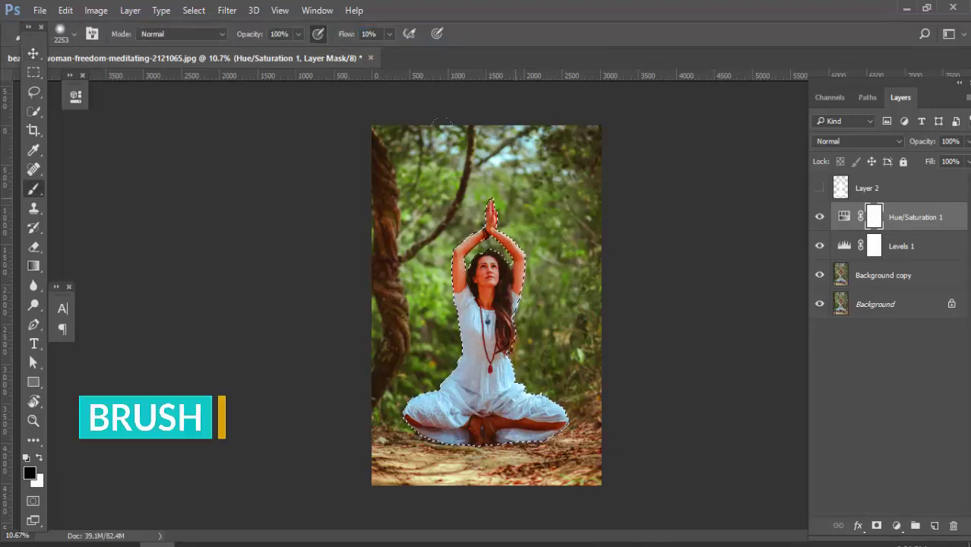
pyautogui.moveTo(456, 408); pyautogui.dragTo(481, 433)
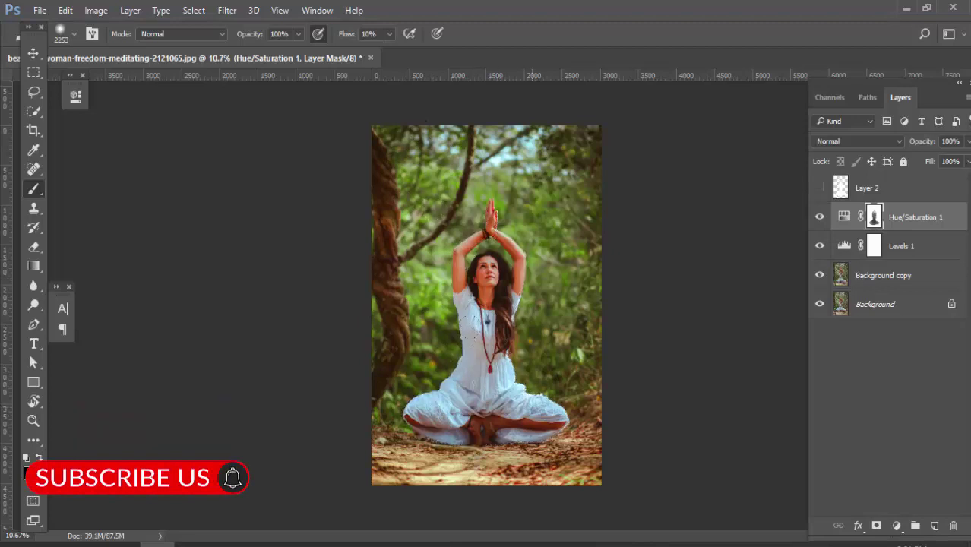
pyautogui.press('v')
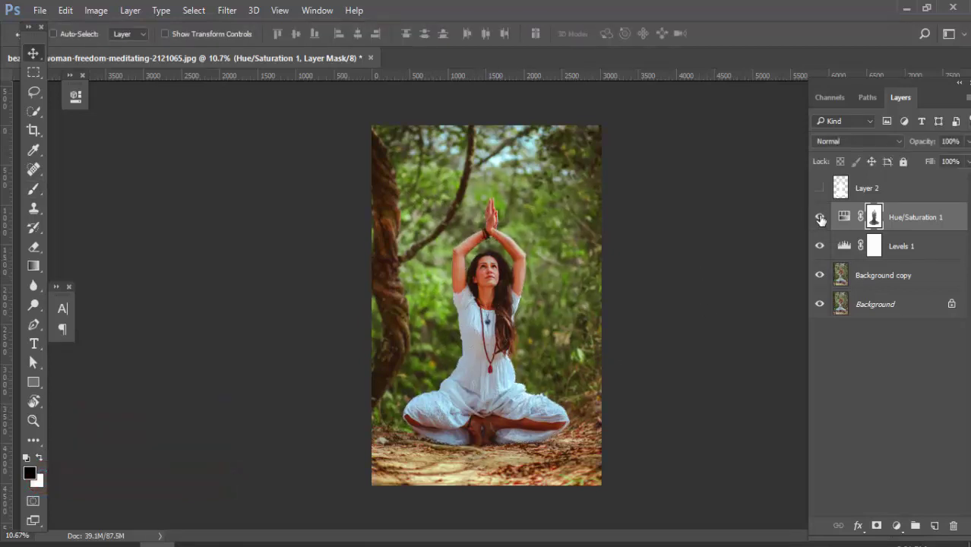
pyautogui.scroll(1, 535, 270)
pyautogui.press('x')
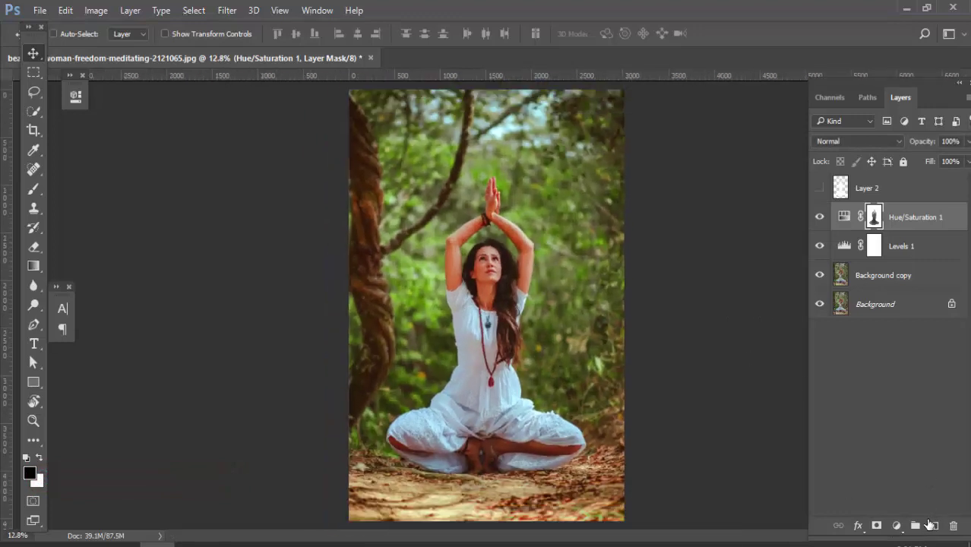
# Step: Add a new layer above Hue/Saturation 1 and paint solid white over the woman's forehead, eyes and nose at 100% flow
pyautogui.click(934, 526)
pyautogui.press('b')
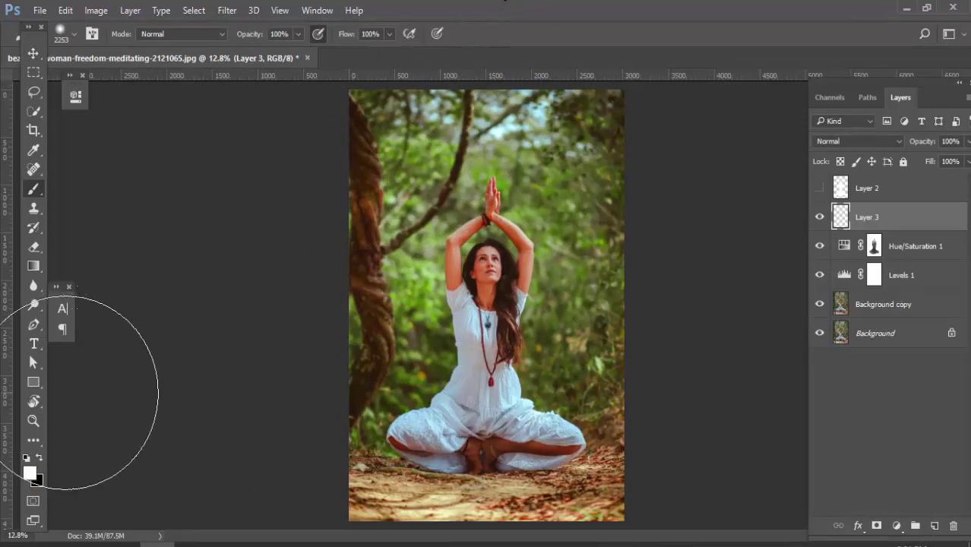
pyautogui.moveTo(476, 286)
pyautogui.mouseDown()
pyautogui.moveTo(419, 288)
pyautogui.moveTo(414, 157)
pyautogui.moveTo(452, 412)
pyautogui.mouseUp()
pyautogui.scroll(4, 444, 282)
pyautogui.moveTo(430, 185); pyautogui.dragTo(405, 351)
pyautogui.scroll(1, 404, 352)
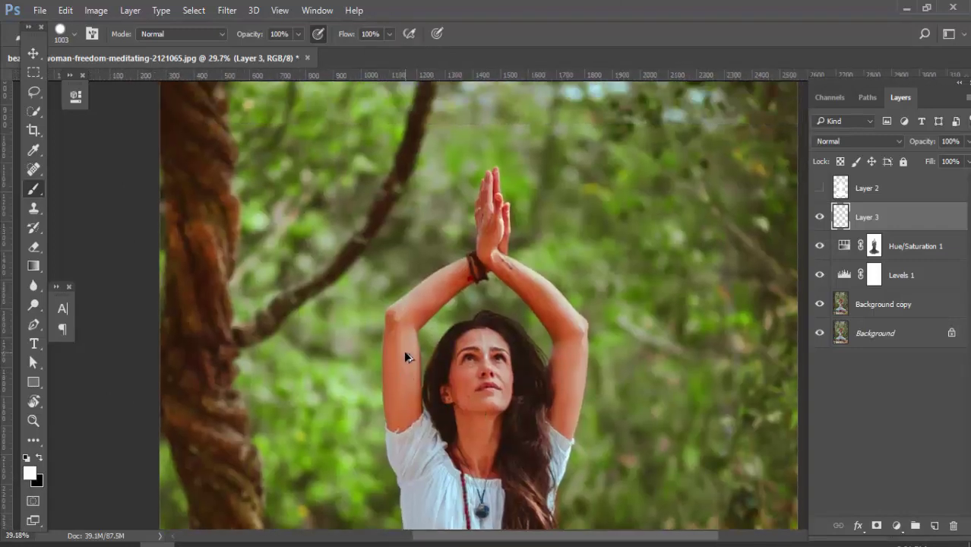
pyautogui.scroll(5, 405, 354)
pyautogui.moveTo(512, 296)
pyautogui.mouseDown()
pyautogui.moveTo(386, 321)
pyautogui.moveTo(300, 353)
pyautogui.mouseUp()
pyautogui.moveTo(570, 433); pyautogui.dragTo(443, 385)
pyautogui.moveTo(422, 203); pyautogui.dragTo(439, 221)
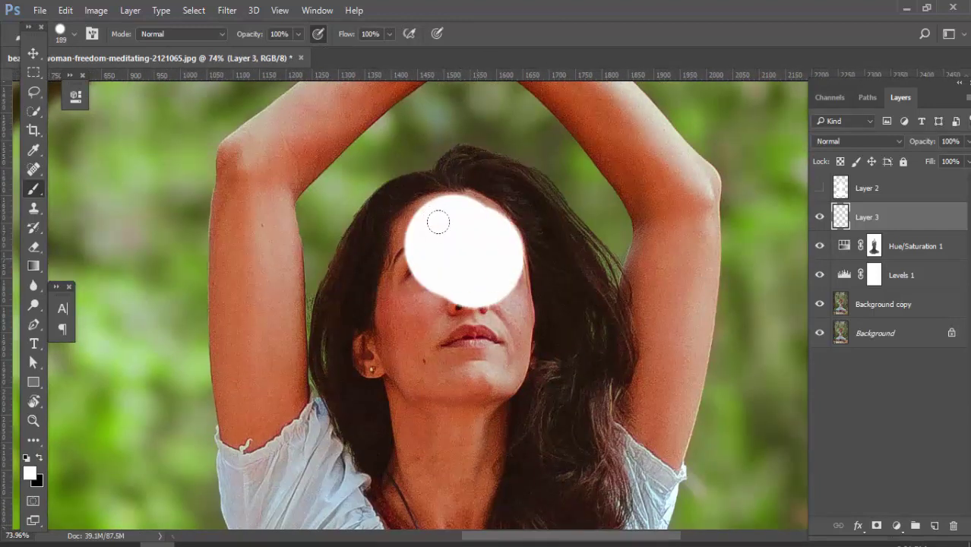
# Step: Extend the white paint on Layer 3 down over the woman's mouth, chin, neck and upper chest
pyautogui.moveTo(446, 293); pyautogui.dragTo(442, 263)
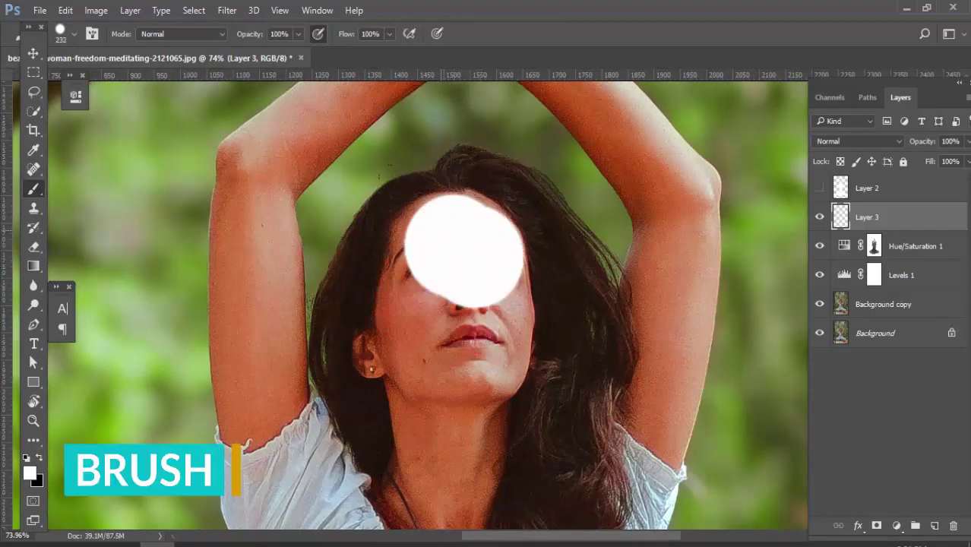
pyautogui.click(448, 258)
pyautogui.click(454, 254)
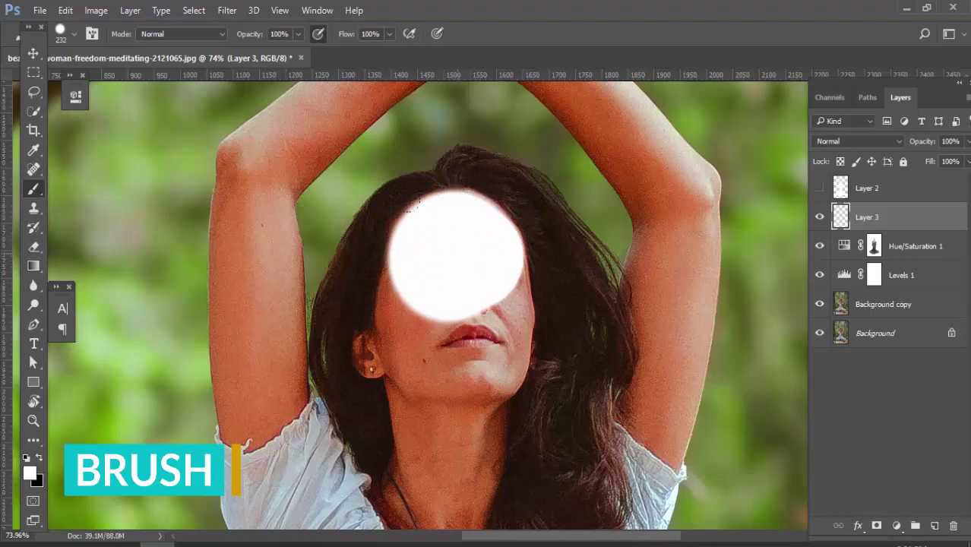
pyautogui.scroll(-2, 448, 271)
pyautogui.click(436, 259)
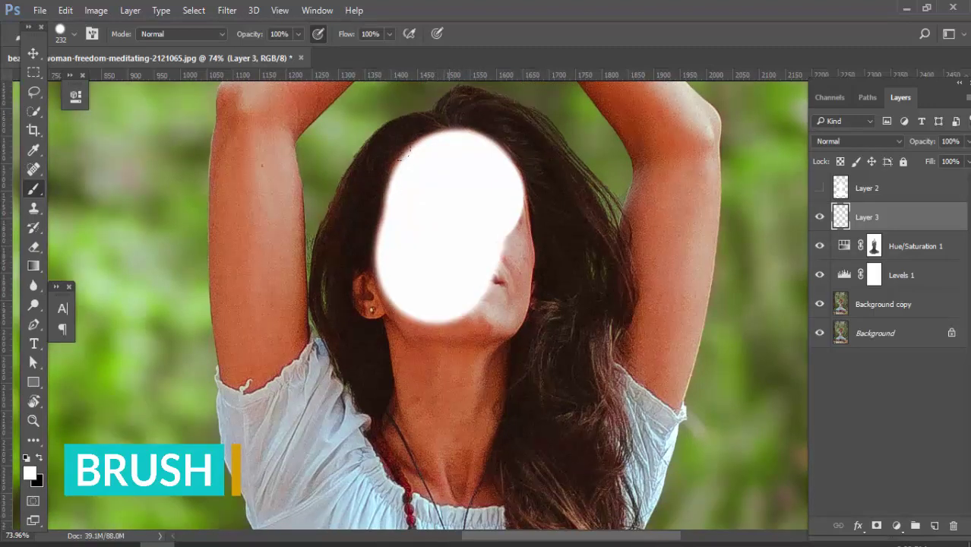
pyautogui.scroll(-2, 449, 228)
pyautogui.click(450, 277)
pyautogui.click(450, 350)
pyautogui.click(436, 371)
pyautogui.moveTo(450, 375); pyautogui.dragTo(414, 390)
pyautogui.moveTo(414, 382); pyautogui.dragTo(426, 391)
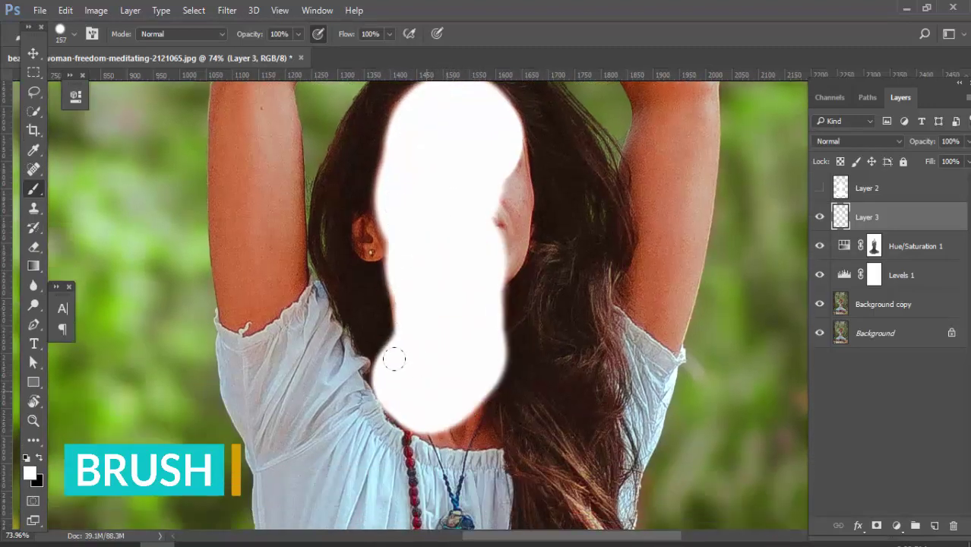
# Step: Cover the ear and the remaining skin at the edges of the face and neck with white on Layer 3
pyautogui.moveTo(394, 359); pyautogui.dragTo(477, 412)
pyautogui.moveTo(450, 303); pyautogui.dragTo(469, 422)
pyautogui.moveTo(406, 361)
pyautogui.mouseDown()
pyautogui.moveTo(392, 346)
pyautogui.moveTo(272, 425)
pyautogui.mouseUp()
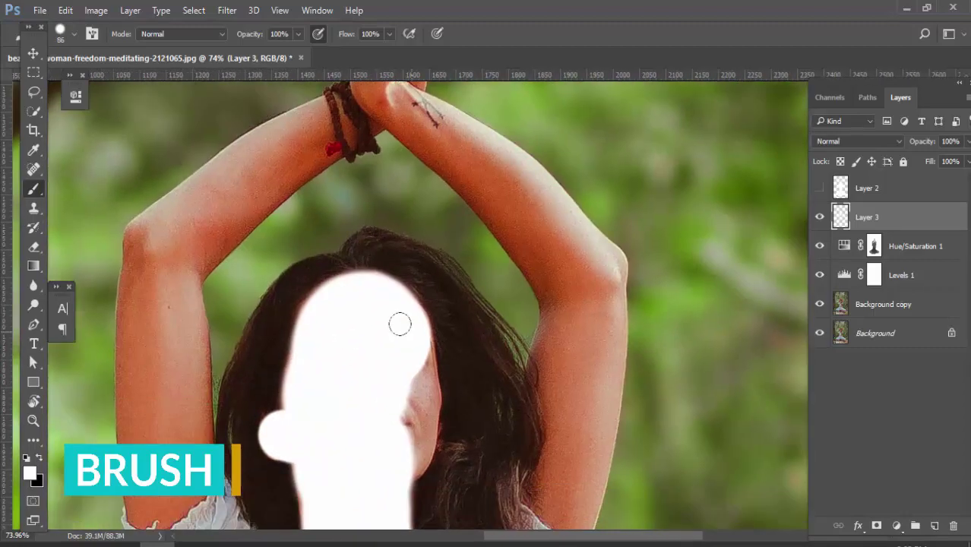
pyautogui.moveTo(399, 323); pyautogui.dragTo(411, 452)
pyautogui.moveTo(383, 422); pyautogui.dragTo(353, 390)
pyautogui.moveTo(338, 331); pyautogui.dragTo(458, 277)
# Step: Paint white over the raised arm on the image's left side, from the sleeve past the elbow to the wrist
pyautogui.moveTo(237, 414)
pyautogui.mouseDown()
pyautogui.moveTo(231, 179)
pyautogui.moveTo(227, 410)
pyautogui.moveTo(228, 135)
pyautogui.moveTo(252, 186)
pyautogui.moveTo(264, 305)
pyautogui.moveTo(265, 271)
pyautogui.mouseUp()
pyautogui.scroll(8, 223, 401)
pyautogui.moveTo(224, 401); pyautogui.dragTo(427, 290)
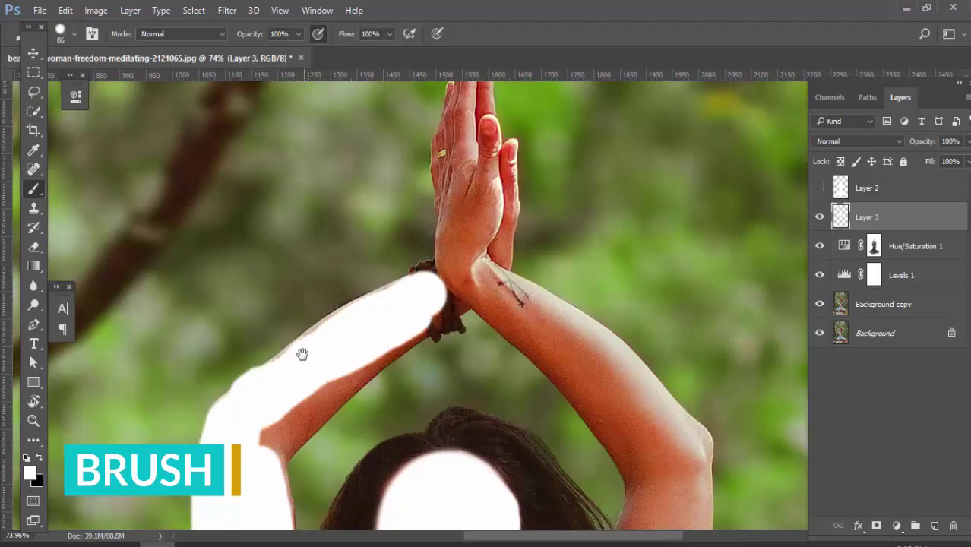
pyautogui.moveTo(301, 353); pyautogui.dragTo(275, 305)
pyautogui.moveTo(237, 403)
pyautogui.mouseDown()
pyautogui.moveTo(299, 323)
pyautogui.moveTo(413, 254)
pyautogui.mouseUp()
# Step: Paint white over the joined hands, using smaller brush sizes for the fingers and thumbs
pyautogui.moveTo(395, 249); pyautogui.dragTo(274, 415)
pyautogui.moveTo(292, 407)
pyautogui.mouseDown()
pyautogui.moveTo(326, 302)
pyautogui.moveTo(301, 306)
pyautogui.moveTo(342, 251)
pyautogui.mouseUp()
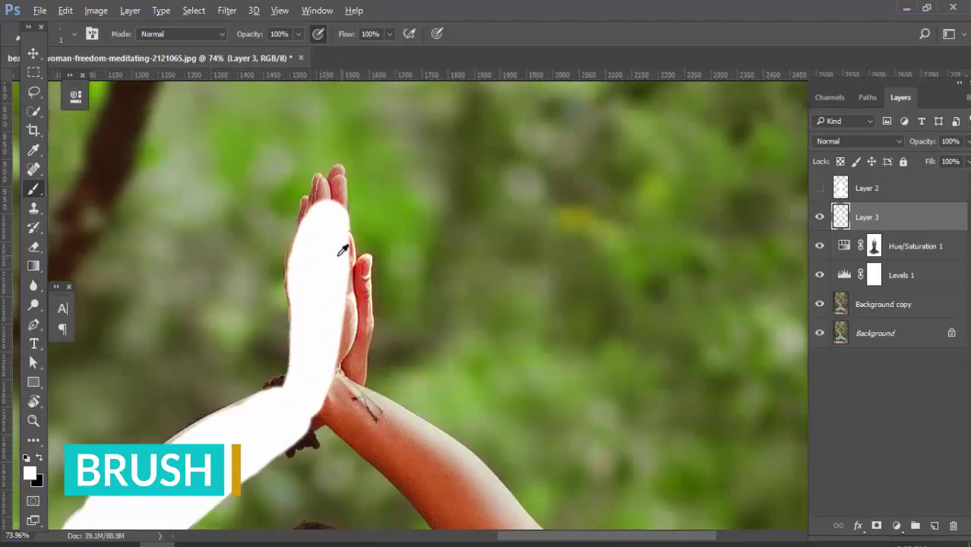
pyautogui.moveTo(312, 206); pyautogui.dragTo(306, 218)
pyautogui.keyDown('alt'); pyautogui.rightClick(337, 184); pyautogui.keyUp('alt')
pyautogui.moveTo(339, 172); pyautogui.dragTo(335, 192)
pyautogui.moveTo(277, 333); pyautogui.dragTo(279, 275)
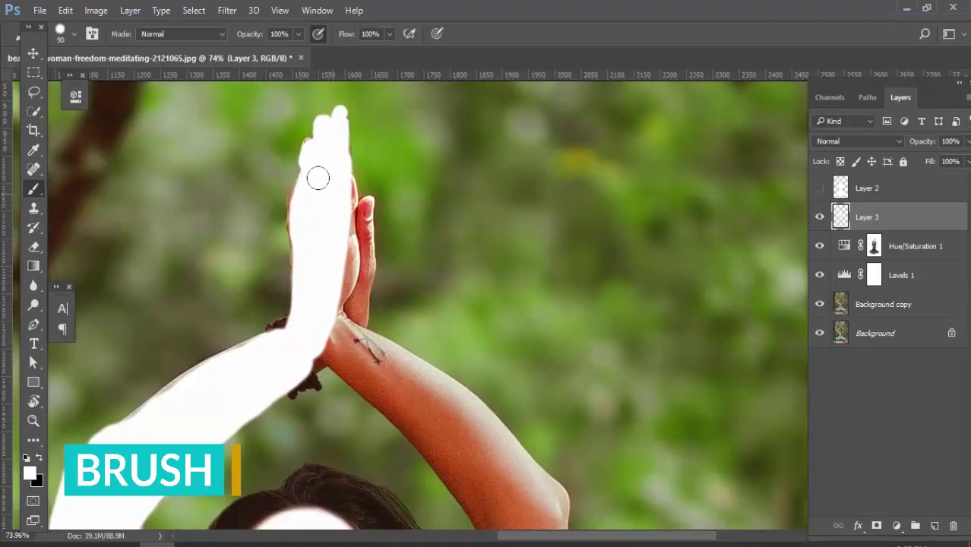
pyautogui.moveTo(319, 216); pyautogui.dragTo(334, 227)
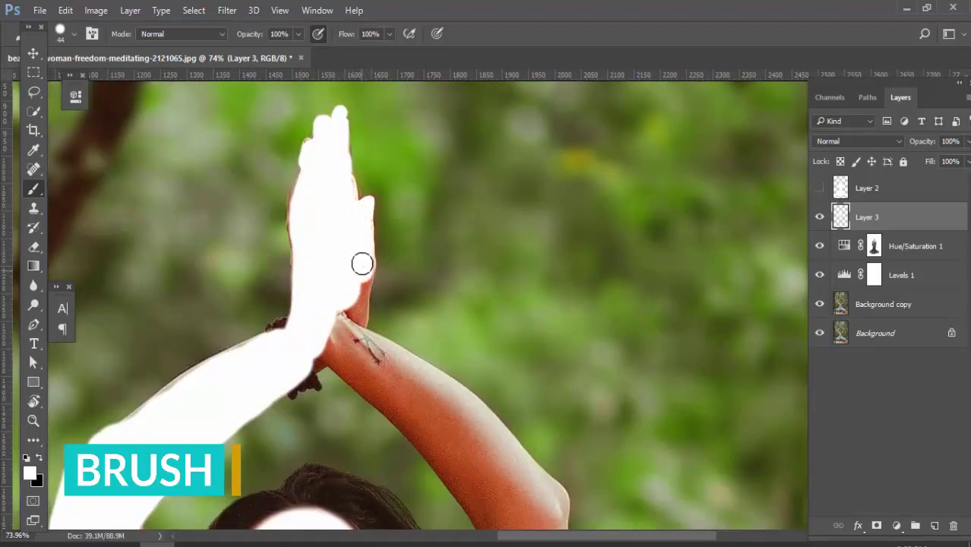
pyautogui.moveTo(298, 290); pyautogui.dragTo(246, 158)
pyautogui.moveTo(274, 221); pyautogui.dragTo(395, 320)
# Step: Fill the other raised arm with white on Layer 3, from the wrist over the elbow down to the sleeve
pyautogui.scroll(4, 293, 178)
pyautogui.moveTo(293, 178); pyautogui.dragTo(311, 312)
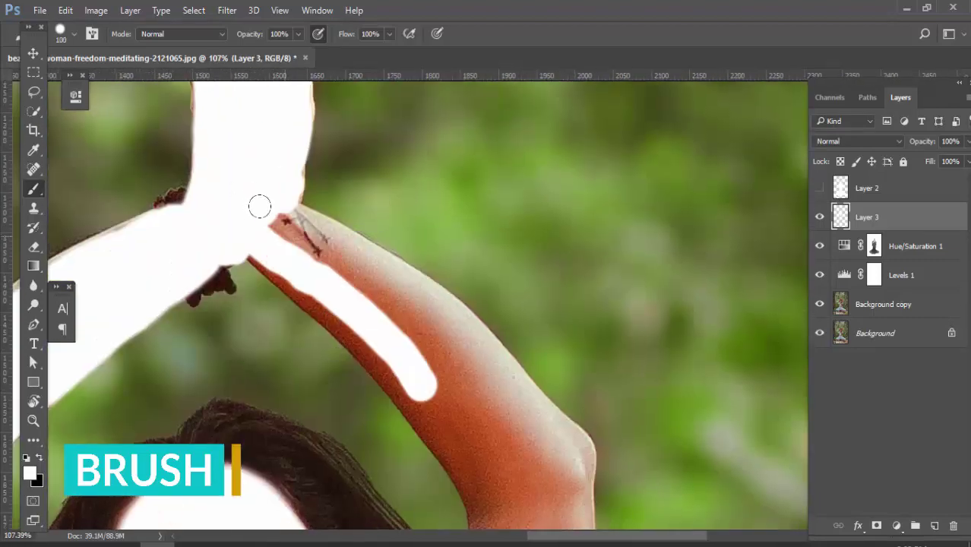
pyautogui.keyDown('alt'); pyautogui.rightClick(269, 225); pyautogui.keyUp('alt')
pyautogui.moveTo(268, 226)
pyautogui.mouseDown()
pyautogui.moveTo(297, 222)
pyautogui.moveTo(466, 364)
pyautogui.mouseUp()
pyautogui.moveTo(414, 294); pyautogui.dragTo(560, 450)
pyautogui.moveTo(257, 224)
pyautogui.mouseDown()
pyautogui.moveTo(249, 109)
pyautogui.moveTo(455, 305)
pyautogui.mouseUp()
pyautogui.moveTo(386, 248)
pyautogui.mouseDown()
pyautogui.moveTo(366, 148)
pyautogui.moveTo(503, 262)
pyautogui.moveTo(542, 214)
pyautogui.mouseUp()
pyautogui.moveTo(404, 160); pyautogui.dragTo(473, 264)
pyautogui.moveTo(481, 257); pyautogui.dragTo(466, 153)
pyautogui.moveTo(467, 154)
pyautogui.mouseDown()
pyautogui.moveTo(487, 307)
pyautogui.moveTo(524, 129)
pyautogui.moveTo(533, 249)
pyautogui.mouseUp()
pyautogui.moveTo(533, 249)
pyautogui.mouseDown()
pyautogui.moveTo(522, 148)
pyautogui.moveTo(486, 328)
pyautogui.mouseUp()
pyautogui.moveTo(512, 235)
pyautogui.mouseDown()
pyautogui.moveTo(483, 332)
pyautogui.moveTo(435, 342)
pyautogui.moveTo(439, 386)
pyautogui.mouseUp()
pyautogui.moveTo(459, 175); pyautogui.dragTo(429, 216)
pyautogui.moveTo(439, 145); pyautogui.dragTo(433, 231)
pyautogui.moveTo(437, 167); pyautogui.dragTo(431, 184)
pyautogui.moveTo(417, 257); pyautogui.dragTo(452, 131)
# Step: Paint white over the bare lower leg on the image's right side, keeping within the trouser edges
pyautogui.moveTo(638, 263); pyautogui.dragTo(496, 229)
pyautogui.moveTo(338, 242)
pyautogui.mouseDown()
pyautogui.moveTo(494, 279)
pyautogui.moveTo(671, 263)
pyautogui.mouseUp()
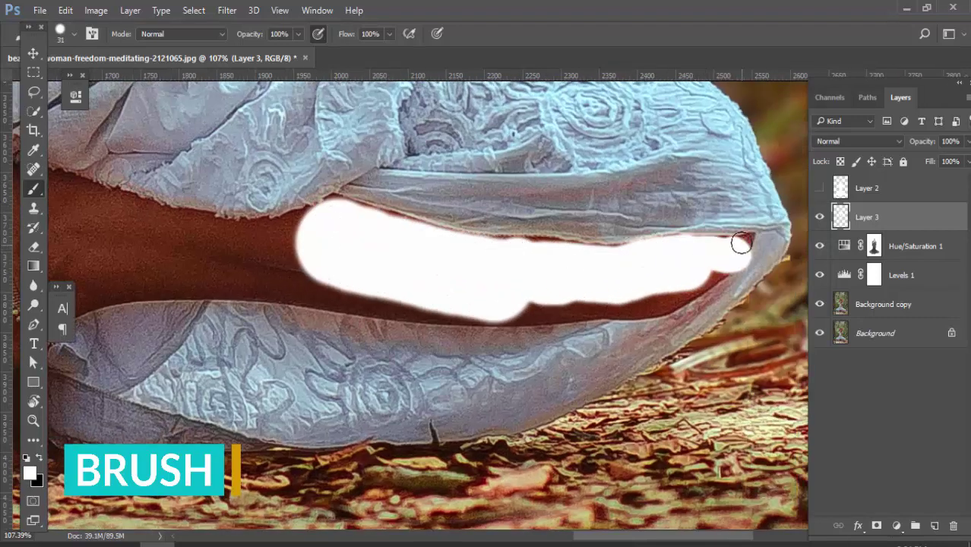
pyautogui.keyDown('alt'); pyautogui.rightClick(686, 206); pyautogui.keyUp('alt')
pyautogui.moveTo(746, 242)
pyautogui.mouseDown()
pyautogui.moveTo(752, 181)
pyautogui.moveTo(682, 208)
pyautogui.moveTo(472, 237)
pyautogui.moveTo(298, 216)
pyautogui.mouseUp()
pyautogui.hotkey('ctrl', 'z')
pyautogui.moveTo(688, 197); pyautogui.dragTo(689, 200)
pyautogui.moveTo(609, 223); pyautogui.dragTo(759, 211)
pyautogui.moveTo(722, 227)
pyautogui.mouseDown()
pyautogui.moveTo(621, 229)
pyautogui.moveTo(754, 237)
pyautogui.mouseUp()
pyautogui.moveTo(748, 245); pyautogui.dragTo(620, 227)
pyautogui.moveTo(623, 211); pyautogui.dragTo(667, 252)
pyautogui.moveTo(676, 220); pyautogui.dragTo(543, 220)
pyautogui.moveTo(606, 249)
pyautogui.mouseDown()
pyautogui.moveTo(647, 240)
pyautogui.moveTo(694, 251)
pyautogui.moveTo(541, 256)
pyautogui.mouseUp()
pyautogui.moveTo(500, 258)
pyautogui.mouseDown()
pyautogui.moveTo(650, 267)
pyautogui.moveTo(624, 297)
pyautogui.mouseUp()
pyautogui.moveTo(654, 258)
pyautogui.mouseDown()
pyautogui.moveTo(626, 214)
pyautogui.moveTo(635, 241)
pyautogui.mouseUp()
pyautogui.moveTo(635, 250); pyautogui.dragTo(641, 228)
pyautogui.moveTo(640, 241); pyautogui.dragTo(557, 263)
pyautogui.moveTo(540, 230)
pyautogui.mouseDown()
pyautogui.moveTo(644, 237)
pyautogui.moveTo(577, 282)
pyautogui.mouseUp()
# Step: Paint white over both feet and ankles on Layer 3, leaving the dark gap between them unpainted
pyautogui.moveTo(643, 258)
pyautogui.mouseDown()
pyautogui.moveTo(615, 200)
pyautogui.moveTo(516, 275)
pyautogui.moveTo(498, 310)
pyautogui.mouseUp()
pyautogui.moveTo(498, 310); pyautogui.dragTo(502, 354)
pyautogui.moveTo(497, 303)
pyautogui.mouseDown()
pyautogui.moveTo(455, 161)
pyautogui.moveTo(357, 178)
pyautogui.moveTo(418, 195)
pyautogui.moveTo(448, 288)
pyautogui.mouseUp()
pyautogui.moveTo(441, 244)
pyautogui.mouseDown()
pyautogui.moveTo(425, 145)
pyautogui.moveTo(464, 238)
pyautogui.moveTo(457, 171)
pyautogui.mouseUp()
pyautogui.moveTo(472, 232)
pyautogui.mouseDown()
pyautogui.moveTo(434, 249)
pyautogui.moveTo(455, 228)
pyautogui.moveTo(440, 228)
pyautogui.mouseUp()
pyautogui.moveTo(479, 262); pyautogui.dragTo(479, 269)
pyautogui.moveTo(463, 272)
pyautogui.mouseDown()
pyautogui.moveTo(546, 303)
pyautogui.moveTo(560, 297)
pyautogui.mouseUp()
pyautogui.moveTo(432, 247)
pyautogui.mouseDown()
pyautogui.moveTo(485, 286)
pyautogui.moveTo(490, 374)
pyautogui.mouseUp()
pyautogui.moveTo(490, 183)
pyautogui.mouseDown()
pyautogui.moveTo(408, 243)
pyautogui.moveTo(460, 314)
pyautogui.mouseUp()
pyautogui.moveTo(499, 212)
pyautogui.mouseDown()
pyautogui.moveTo(475, 210)
pyautogui.moveTo(483, 360)
pyautogui.mouseUp()
pyautogui.moveTo(452, 327)
pyautogui.mouseDown()
pyautogui.moveTo(440, 272)
pyautogui.moveTo(462, 329)
pyautogui.moveTo(441, 370)
pyautogui.moveTo(399, 220)
pyautogui.moveTo(419, 220)
pyautogui.mouseUp()
# Step: Fill the narrow strip of skin between the ankle and the trouser cuff with white, using a small brush
pyautogui.press('[')
pyautogui.moveTo(374, 236)
pyautogui.mouseDown()
pyautogui.moveTo(417, 333)
pyautogui.moveTo(416, 272)
pyautogui.mouseUp()
pyautogui.moveTo(404, 314); pyautogui.dragTo(395, 337)
pyautogui.moveTo(403, 234)
pyautogui.mouseDown()
pyautogui.moveTo(458, 317)
pyautogui.moveTo(450, 276)
pyautogui.mouseUp()
pyautogui.scroll(3, 458, 316)
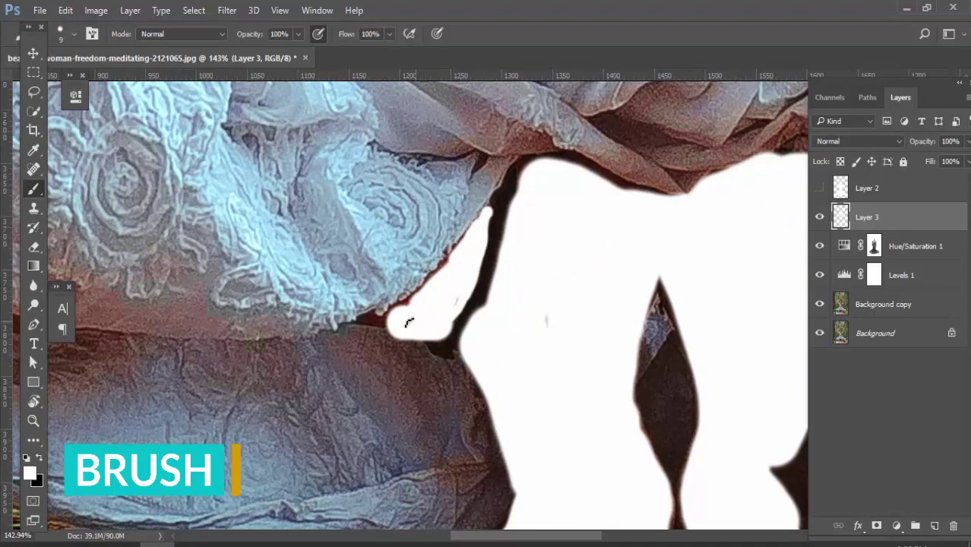
pyautogui.scroll(3, 381, 318)
pyautogui.press(']')
pyautogui.press(']')
pyautogui.moveTo(351, 322)
pyautogui.mouseDown()
pyautogui.moveTo(434, 287)
pyautogui.moveTo(510, 204)
pyautogui.mouseUp()
# Step: Paint white over the sliver of bare leg inside the trouser opening on the image's left side
pyautogui.scroll(-4, 502, 220)
pyautogui.moveTo(137, 285); pyautogui.dragTo(588, 311)
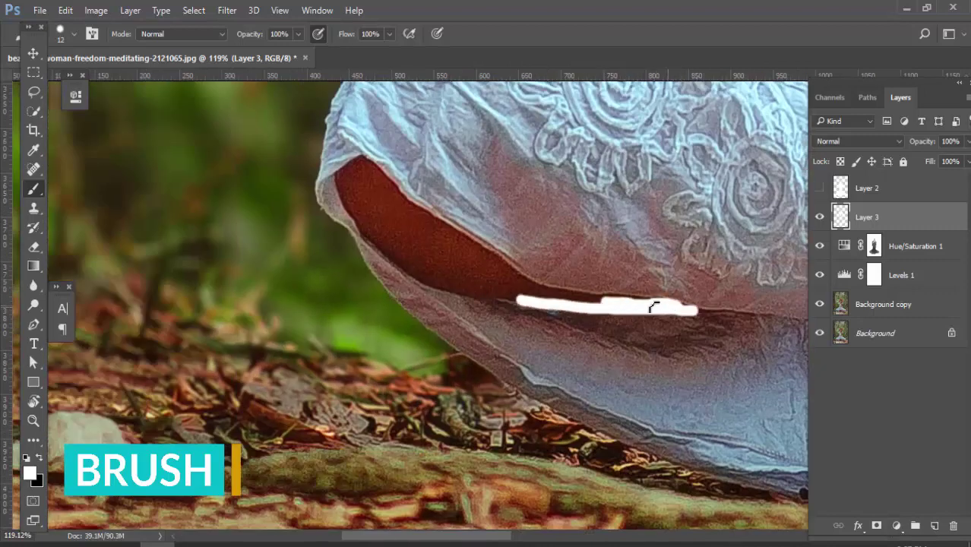
pyautogui.moveTo(575, 299); pyautogui.dragTo(524, 290)
pyautogui.moveTo(455, 261)
pyautogui.mouseDown()
pyautogui.moveTo(644, 284)
pyautogui.moveTo(583, 220)
pyautogui.moveTo(689, 311)
pyautogui.moveTo(591, 264)
pyautogui.moveTo(611, 251)
pyautogui.mouseUp()
pyautogui.keyDown('alt'); pyautogui.rightClick(735, 323); pyautogui.keyUp('alt')
# Step: Set the blend mode of Layer 3 to Soft Light
pyautogui.scroll(-3, 484, 230)
pyautogui.hotkey('ctrl', '0')
pyautogui.press('v')
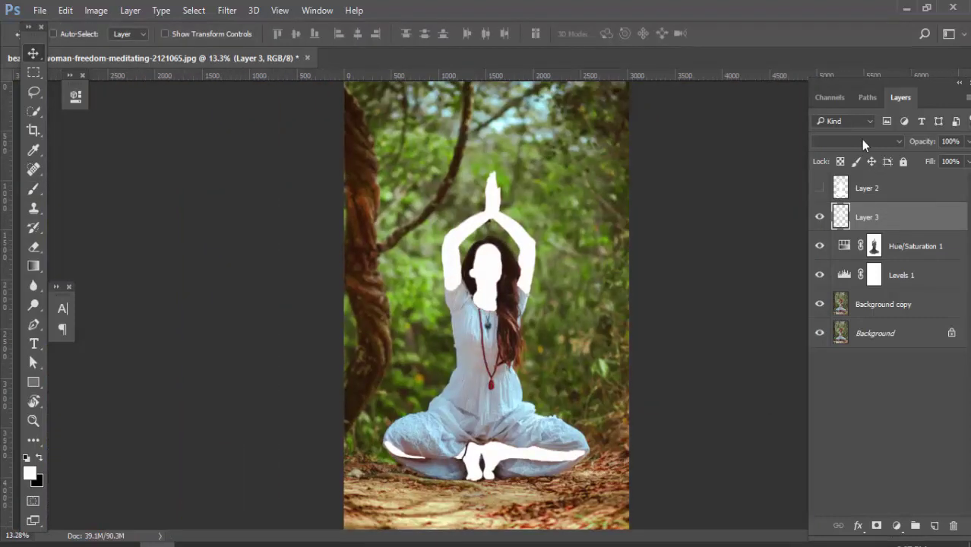
pyautogui.click(861, 141)
pyautogui.click(849, 297)
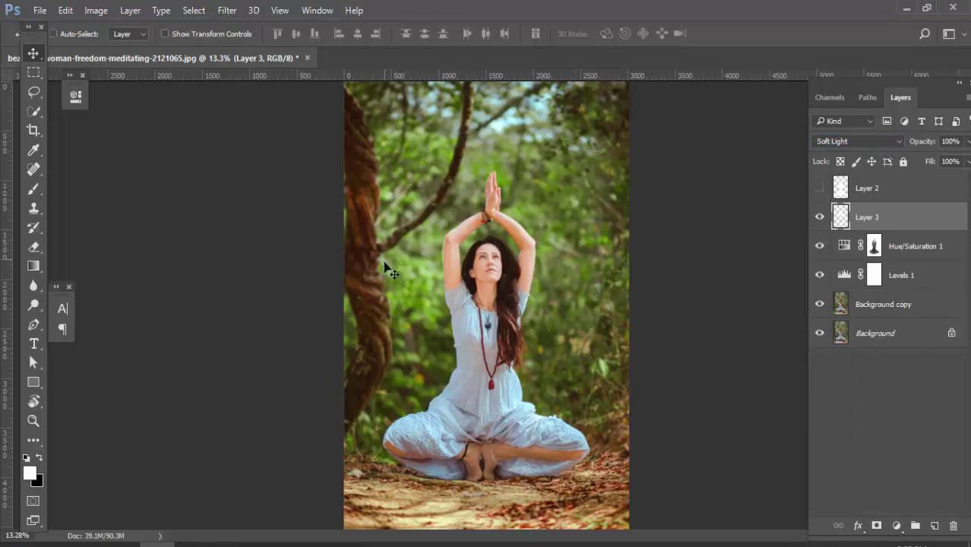
# Step: Set the opacity of Layer 3 to 30% and compare the photo with and without the layer
pyautogui.scroll(-2, 385, 262)
pyautogui.scroll(2, 385, 265)
pyautogui.moveTo(900, 147); pyautogui.dragTo(886, 147)
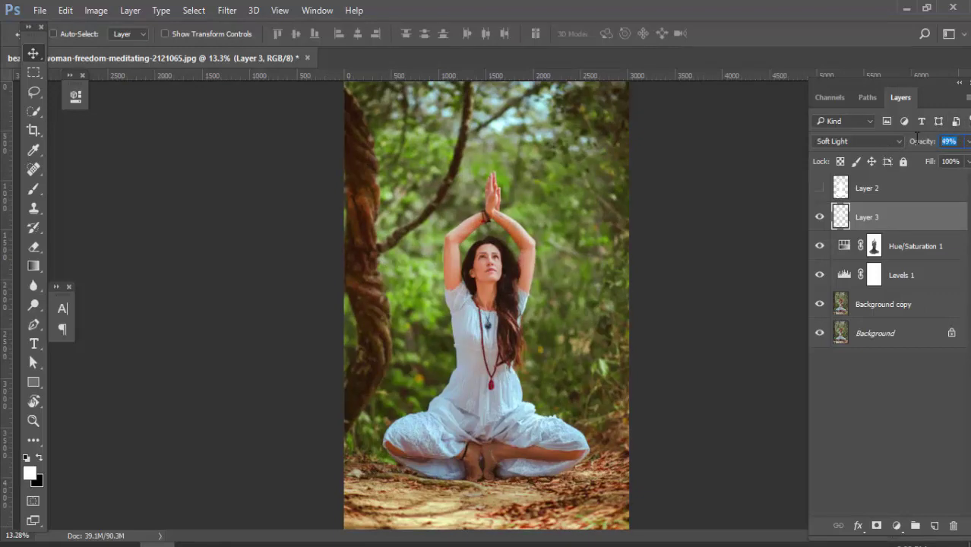
pyautogui.write('30')
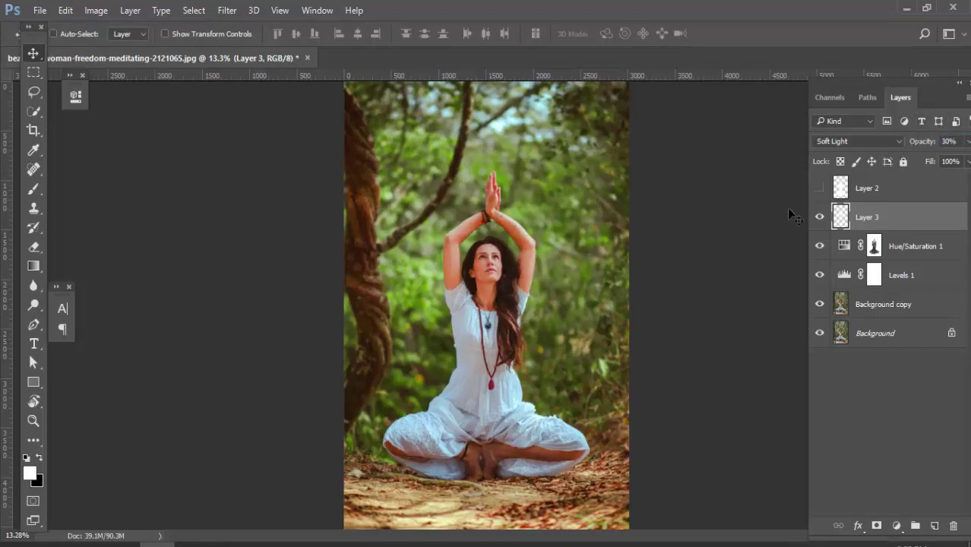
pyautogui.scroll(-2, 770, 230)
pyautogui.scroll(1, 770, 231)
pyautogui.click(820, 218)
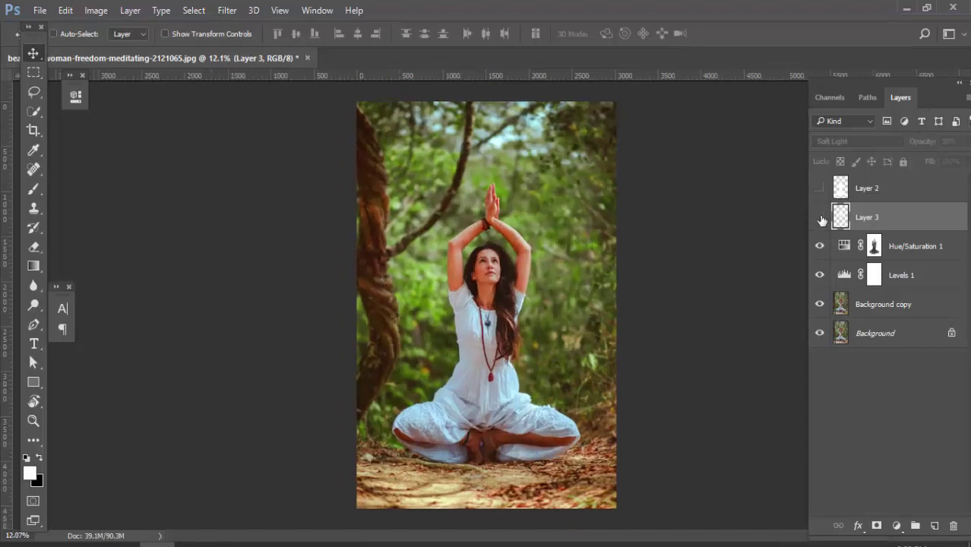
pyautogui.click(820, 219)
pyautogui.scroll(4, 465, 235)
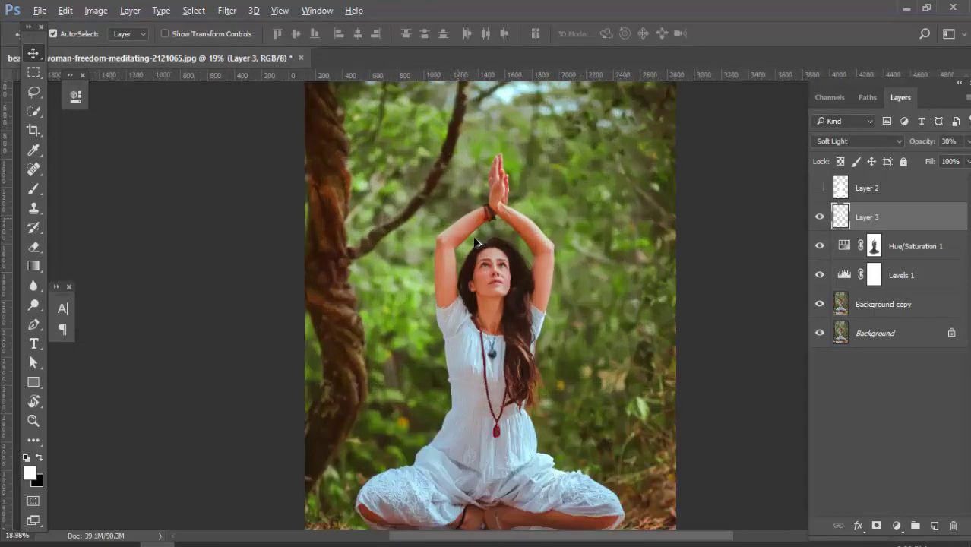
# Step: Add a layer mask to Layer 3 and paint black over the spill outside the raised arm on the image's left
pyautogui.click(875, 525)
pyautogui.scroll(4, 392, 351)
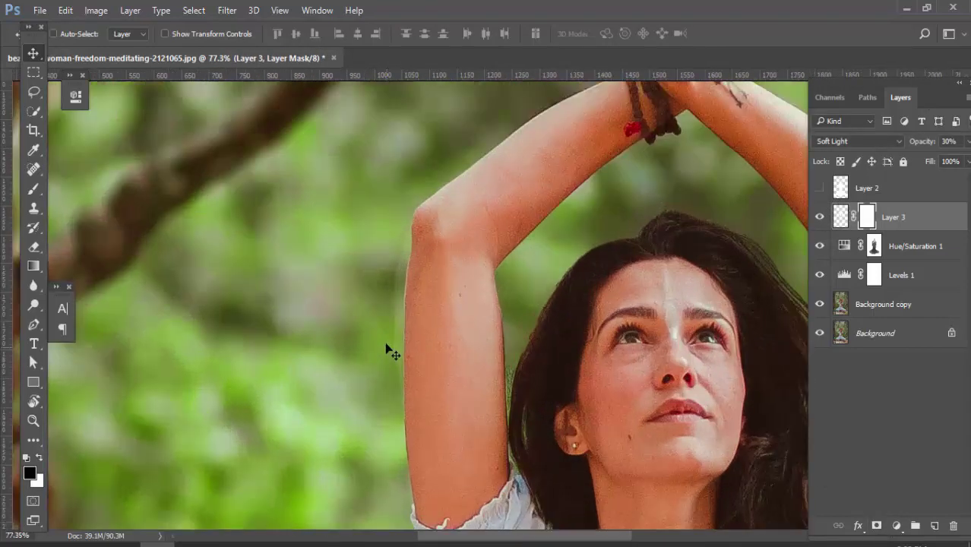
pyautogui.press('b')
pyautogui.moveTo(327, 330)
pyautogui.mouseDown()
pyautogui.moveTo(372, 304)
pyautogui.moveTo(316, 351)
pyautogui.moveTo(299, 453)
pyautogui.moveTo(364, 366)
pyautogui.moveTo(348, 337)
pyautogui.moveTo(364, 335)
pyautogui.moveTo(357, 348)
pyautogui.mouseUp()
pyautogui.scroll(2, 365, 367)
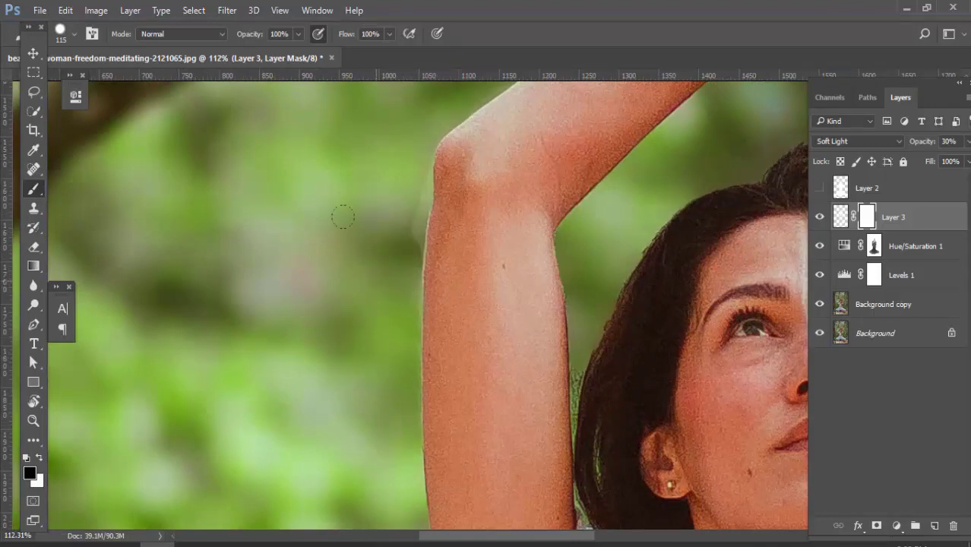
pyautogui.moveTo(466, 139); pyautogui.dragTo(340, 338)
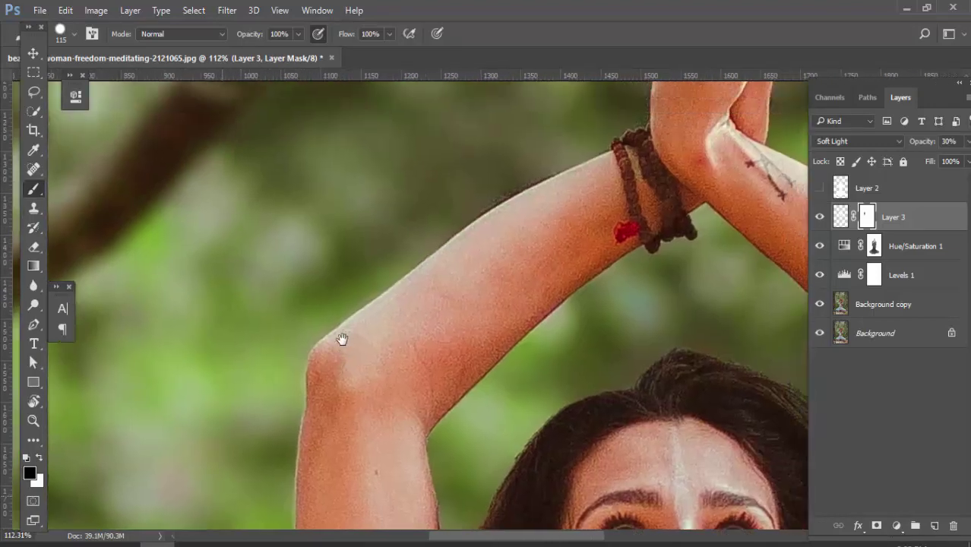
pyautogui.moveTo(425, 305); pyautogui.dragTo(214, 319)
pyautogui.moveTo(541, 211); pyautogui.dragTo(358, 427)
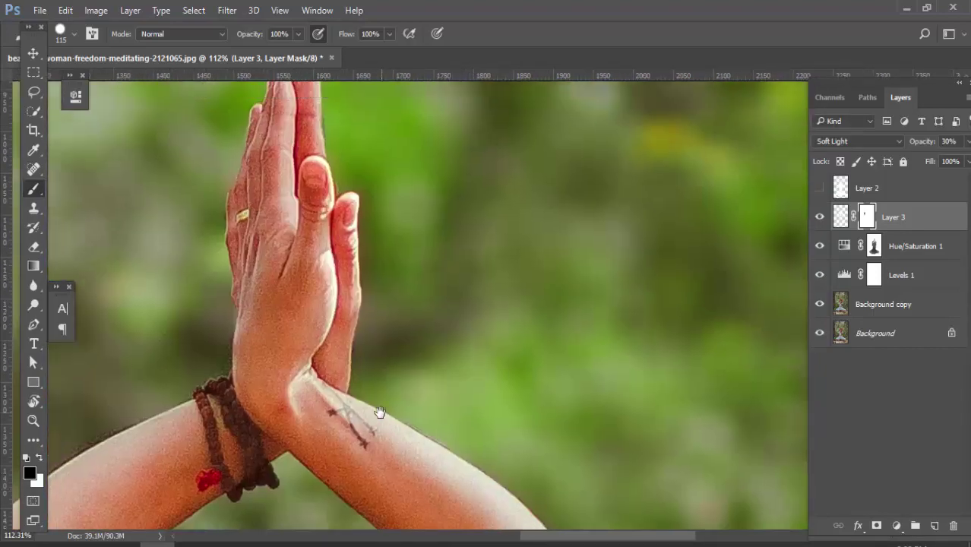
# Step: Paint black on the Layer 3 mask over the spill beside the other arm and around the legs
pyautogui.moveTo(423, 520); pyautogui.dragTo(369, 190)
pyautogui.moveTo(420, 364); pyautogui.dragTo(429, 88)
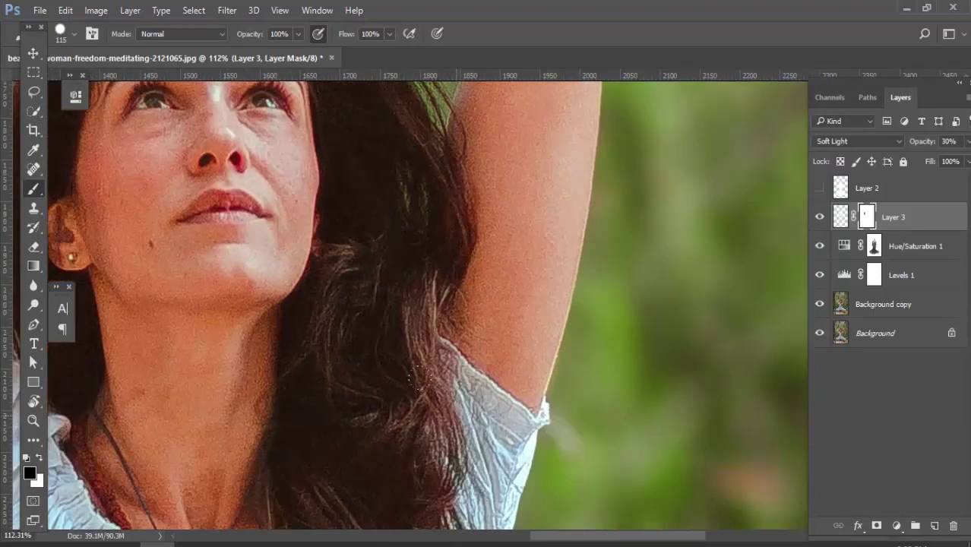
pyautogui.moveTo(521, 380)
pyautogui.mouseDown()
pyautogui.moveTo(501, 330)
pyautogui.moveTo(446, 373)
pyautogui.moveTo(421, 288)
pyautogui.moveTo(440, 343)
pyautogui.mouseUp()
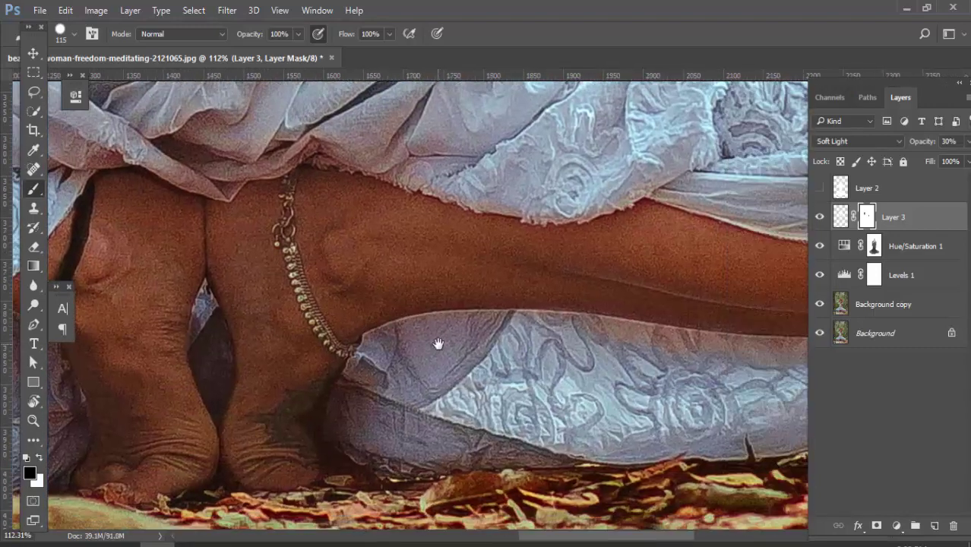
pyautogui.moveTo(636, 390); pyautogui.dragTo(461, 374)
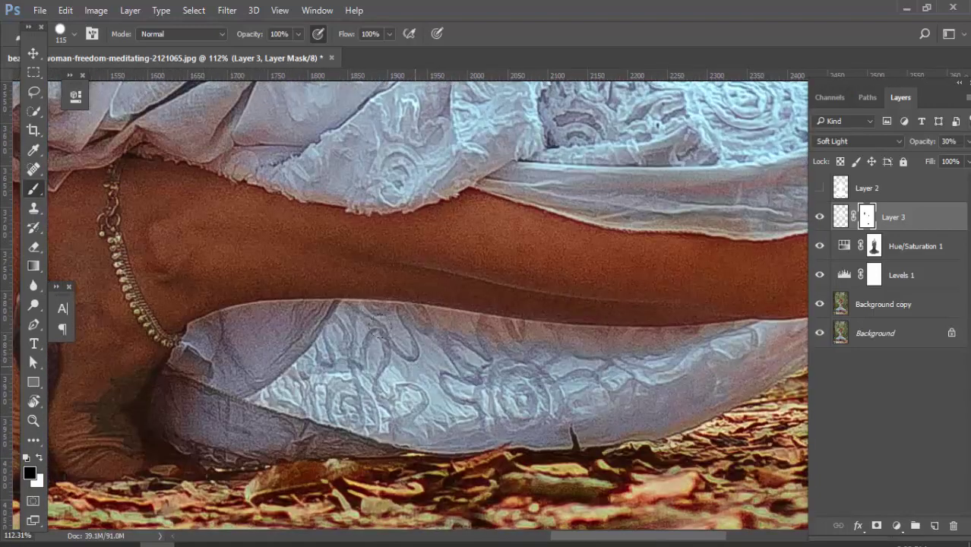
pyautogui.moveTo(633, 352); pyautogui.dragTo(532, 342)
pyautogui.moveTo(425, 349); pyautogui.dragTo(425, 289)
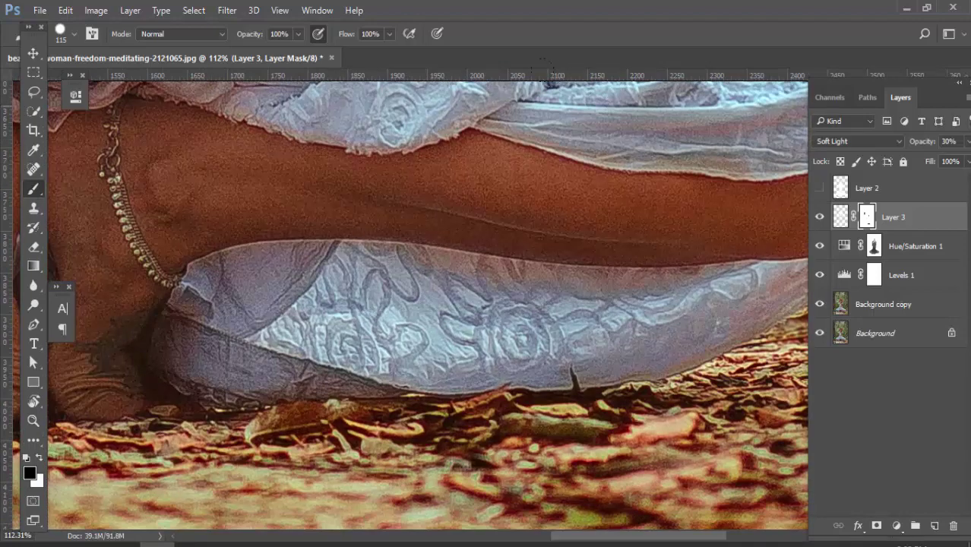
# Step: Examine the whole photo with Layer 3 hidden and shown to judge the skin brightening
pyautogui.scroll(-8, 361, 249)
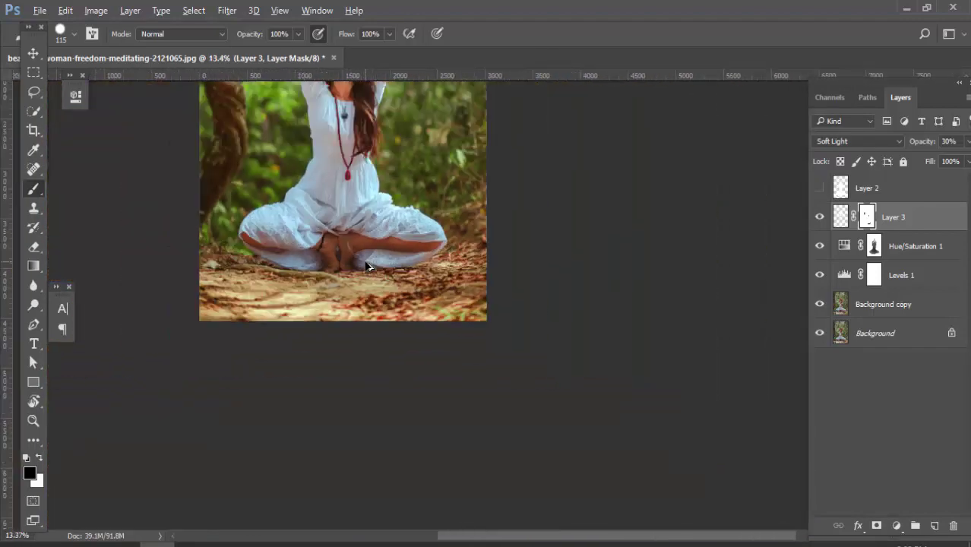
pyautogui.press('v')
pyautogui.hotkey('ctrl', '0')
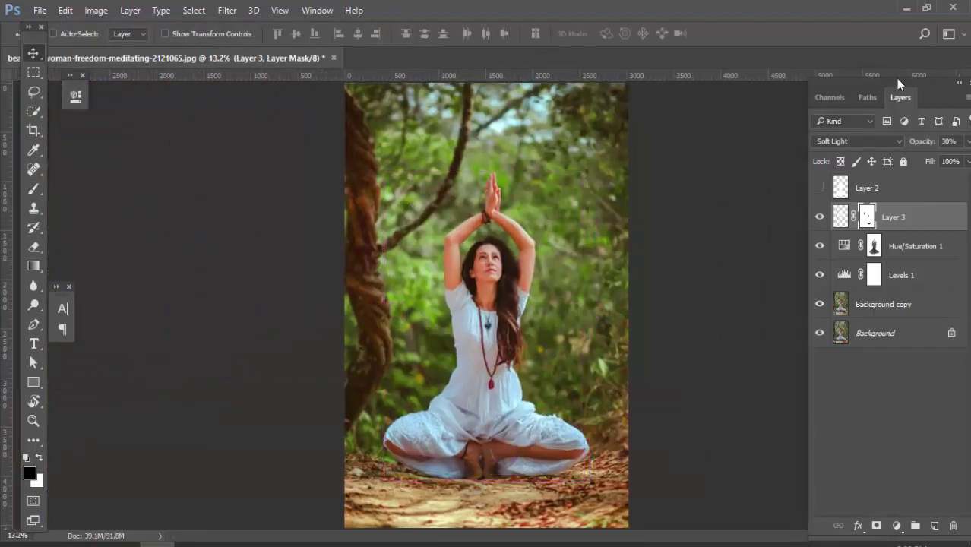
pyautogui.click(819, 220)
pyautogui.click(819, 219)
pyautogui.click(819, 219)
pyautogui.click(819, 219)
pyautogui.scroll(-1, 733, 256)
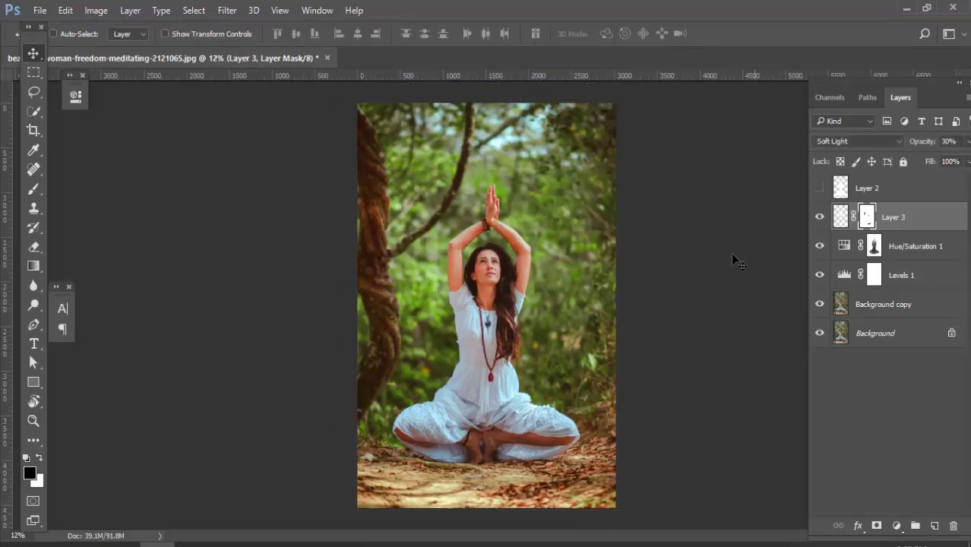
# Step: Add a new layer above Layer 3 and set up a soft brush about 3265 px in diameter
pyautogui.click(934, 525)
pyautogui.press('x')
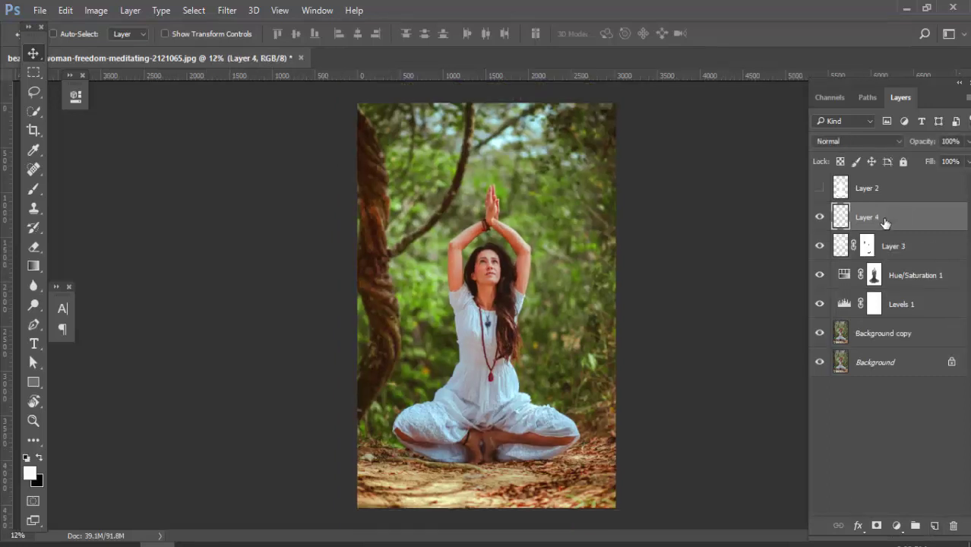
pyautogui.press('b')
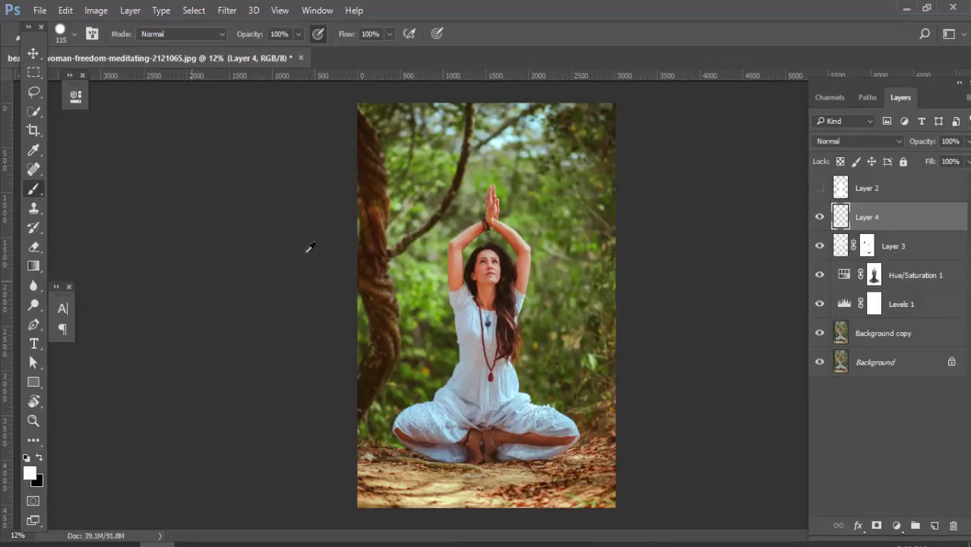
pyautogui.moveTo(443, 254)
pyautogui.mouseDown()
pyautogui.moveTo(581, 213)
pyautogui.moveTo(525, 60)
pyautogui.mouseUp()
pyautogui.moveTo(517, 347); pyautogui.dragTo(523, 161)
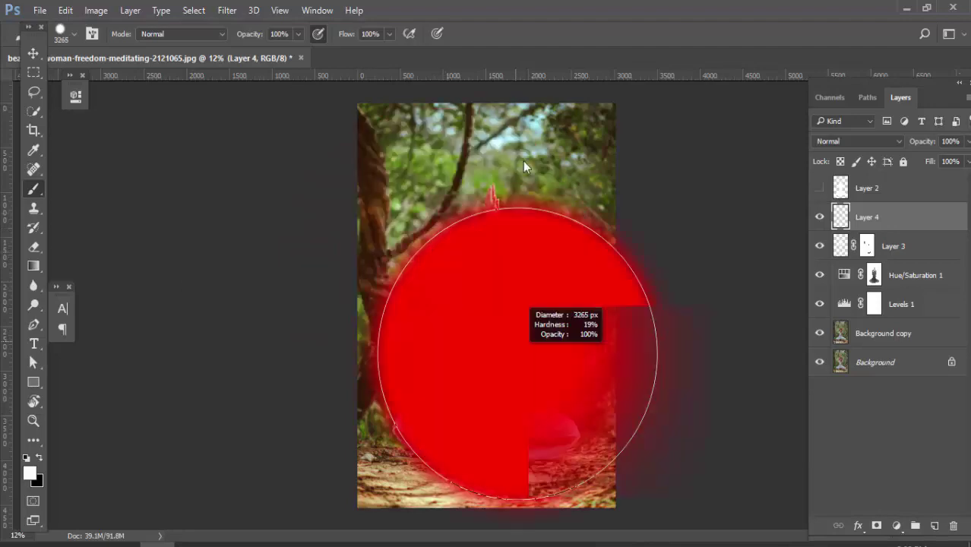
pyautogui.moveTo(504, 392); pyautogui.dragTo(494, 217)
# Step: Set the foreground colour to orange ff790c
pyautogui.click(30, 474)
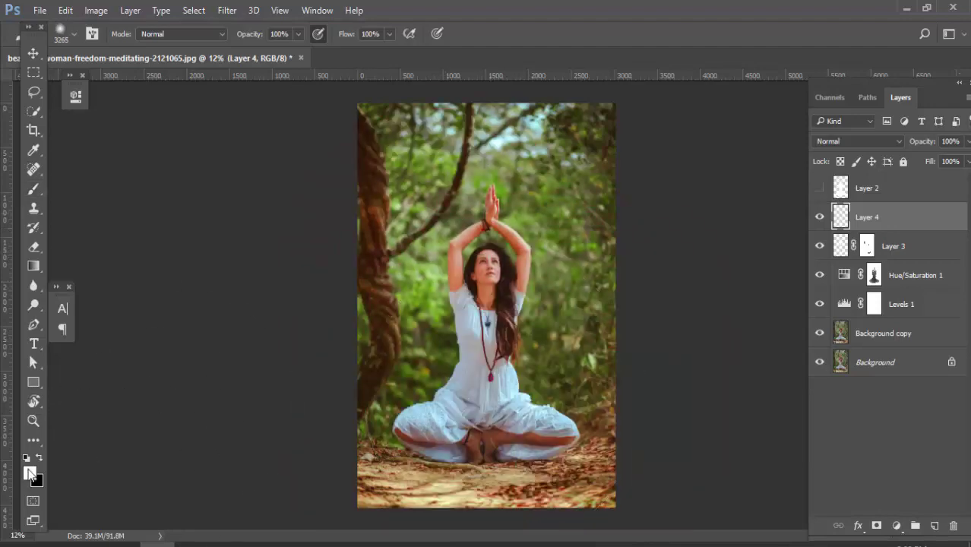
pyautogui.click(500, 304)
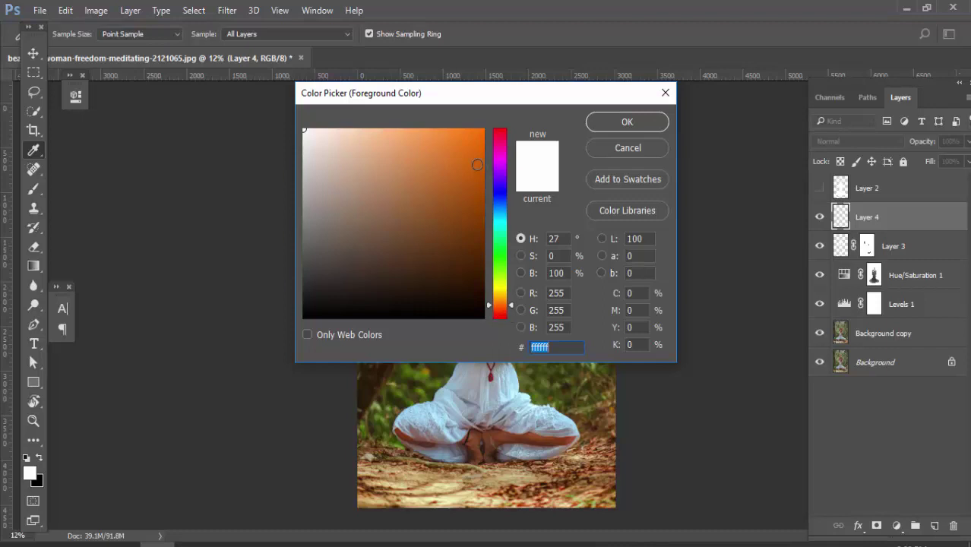
pyautogui.moveTo(477, 164); pyautogui.dragTo(476, 129)
pyautogui.moveTo(572, 349); pyautogui.dragTo(501, 342)
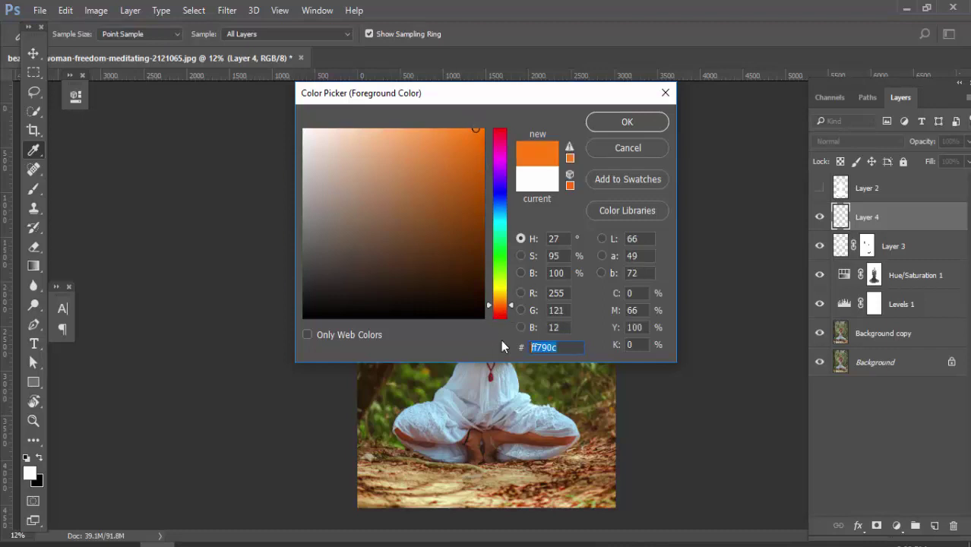
pyautogui.click(627, 121)
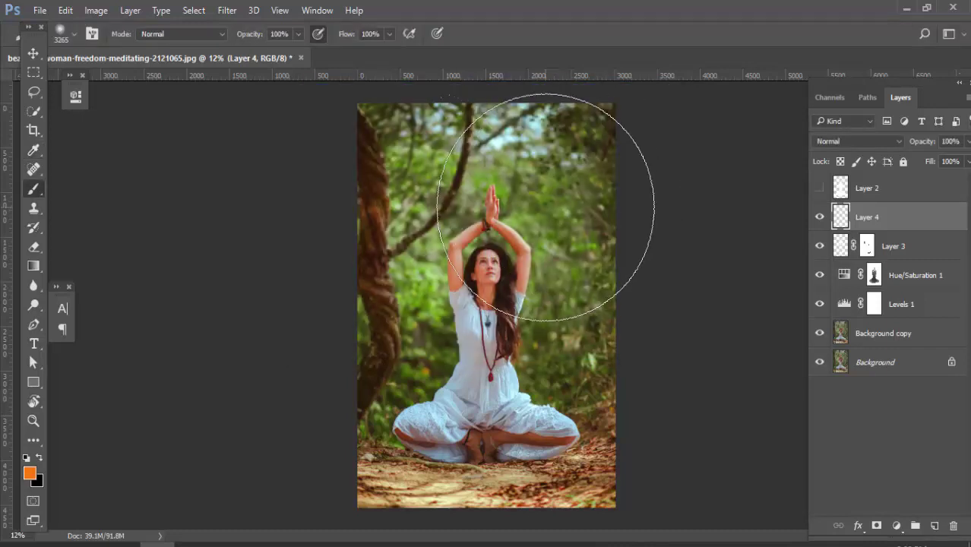
# Step: Paint a soft orange glow at the middle of the photo's upper edge on Layer 4 and set the layer's blend mode to Screen
pyautogui.moveTo(529, 206); pyautogui.dragTo(480, 202)
pyautogui.scroll(-2, 498, 200)
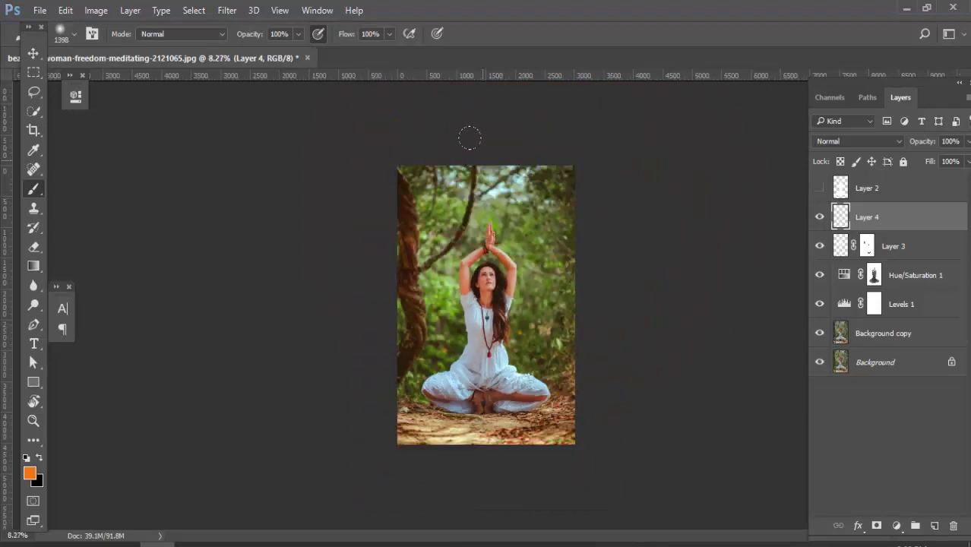
pyautogui.click(451, 125)
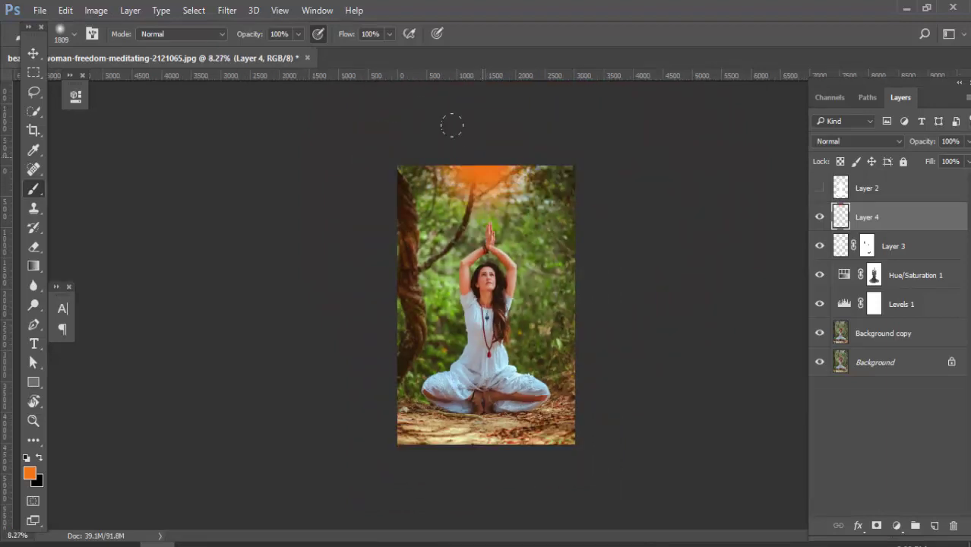
pyautogui.press('v')
pyautogui.click(843, 142)
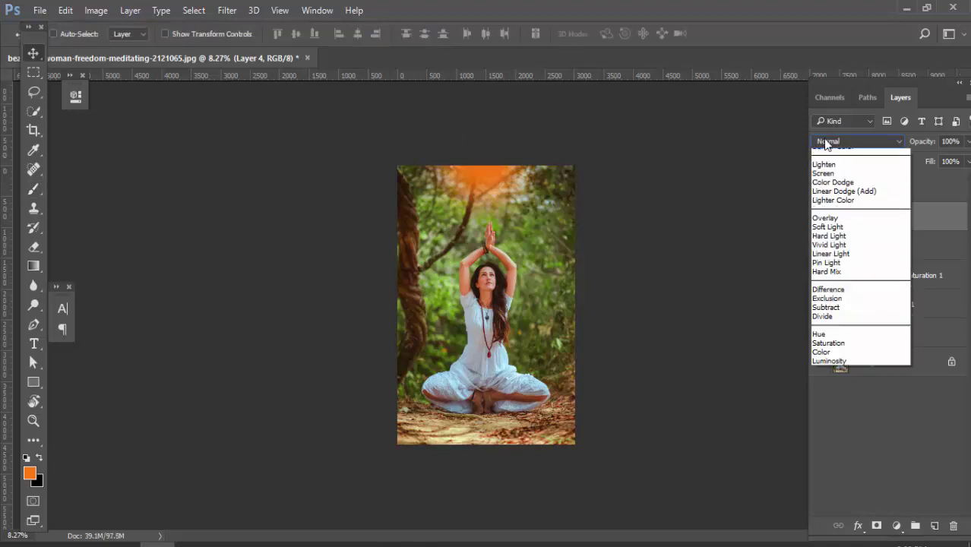
pyautogui.click(839, 243)
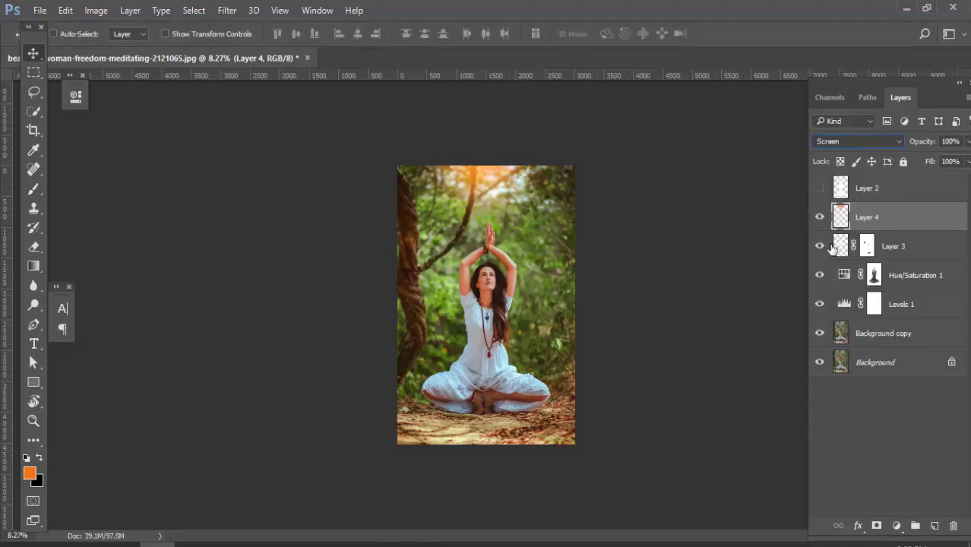
# Step: Enlarge the orange glow to about 168% and centre it across the upper part of the photo
pyautogui.hotkey('ctrl', 't')
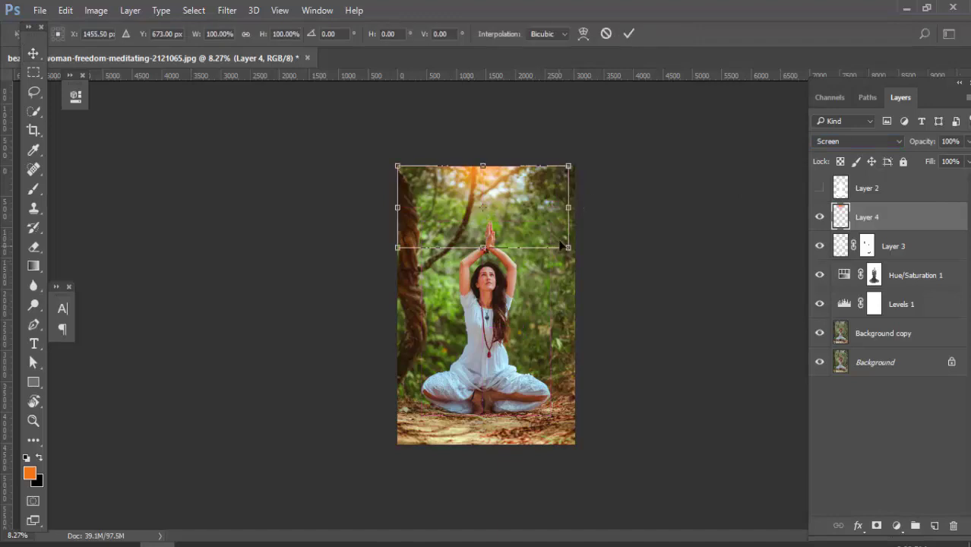
pyautogui.moveTo(572, 250); pyautogui.dragTo(629, 278)
pyautogui.moveTo(553, 209); pyautogui.dragTo(556, 219)
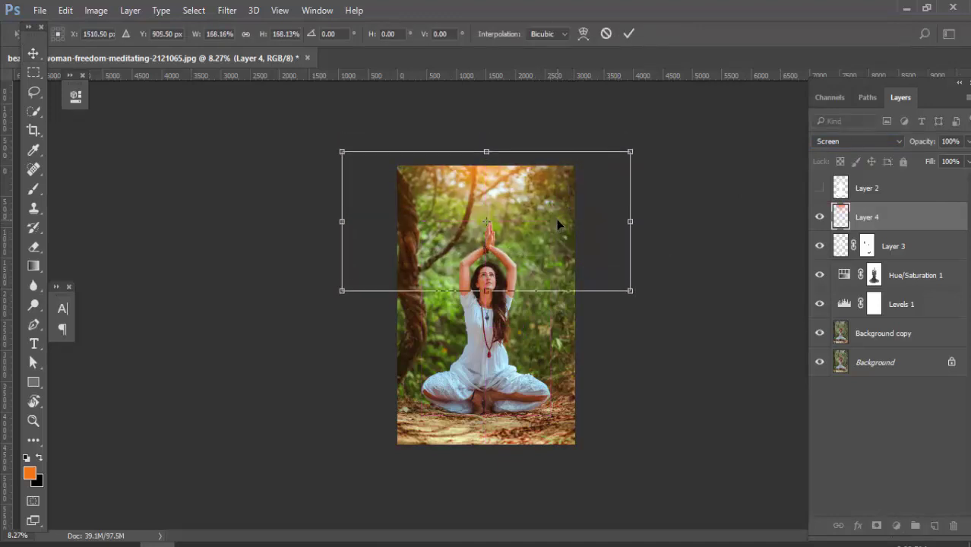
pyautogui.press('Return')
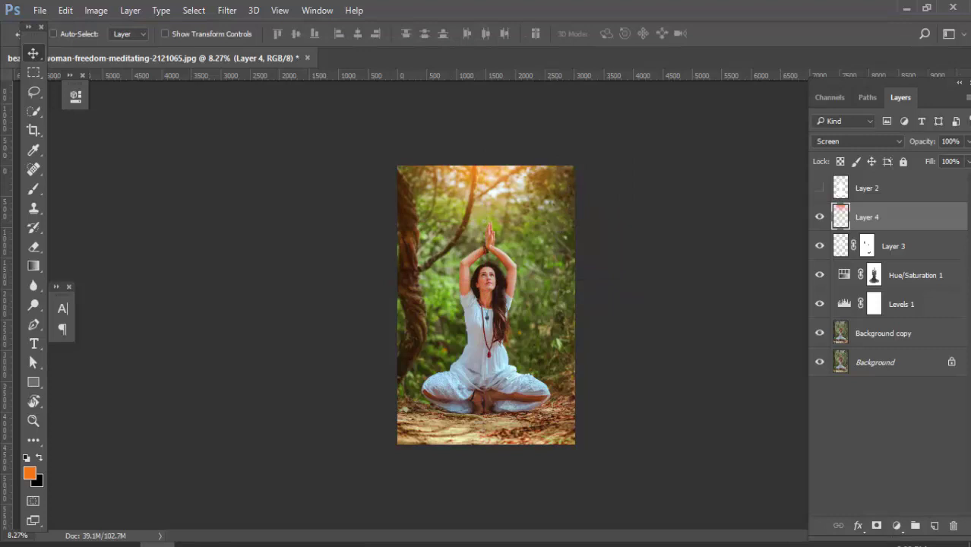
# Step: Try 50% and 25% opacity for the orange glow layer and settle on 30%
pyautogui.click(922, 140)
pyautogui.write('50')
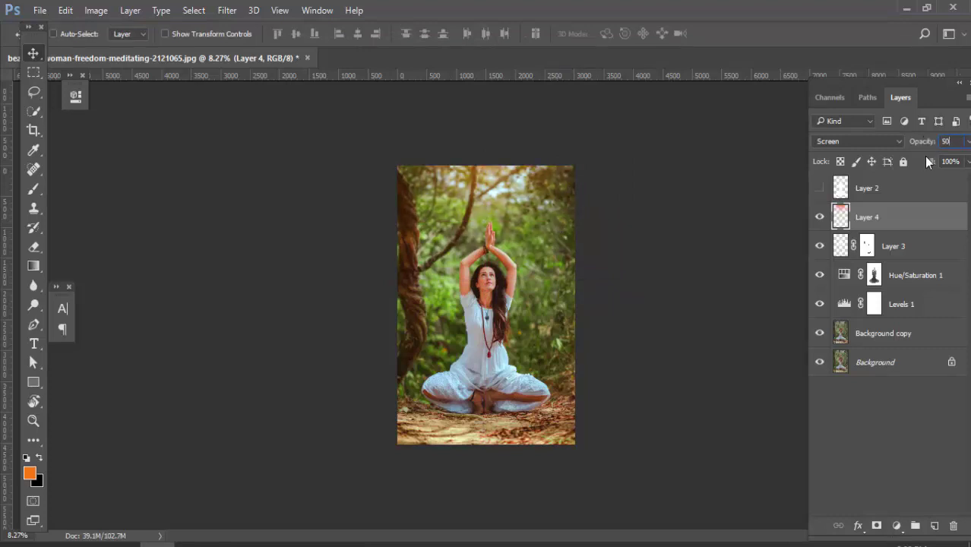
pyautogui.write('25')
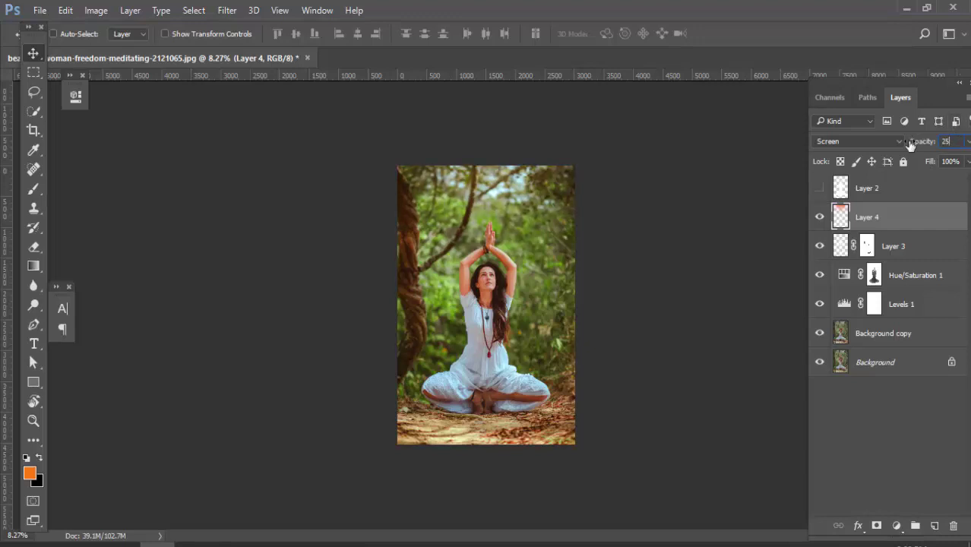
pyautogui.press('BackSpace')
pyautogui.write('30')
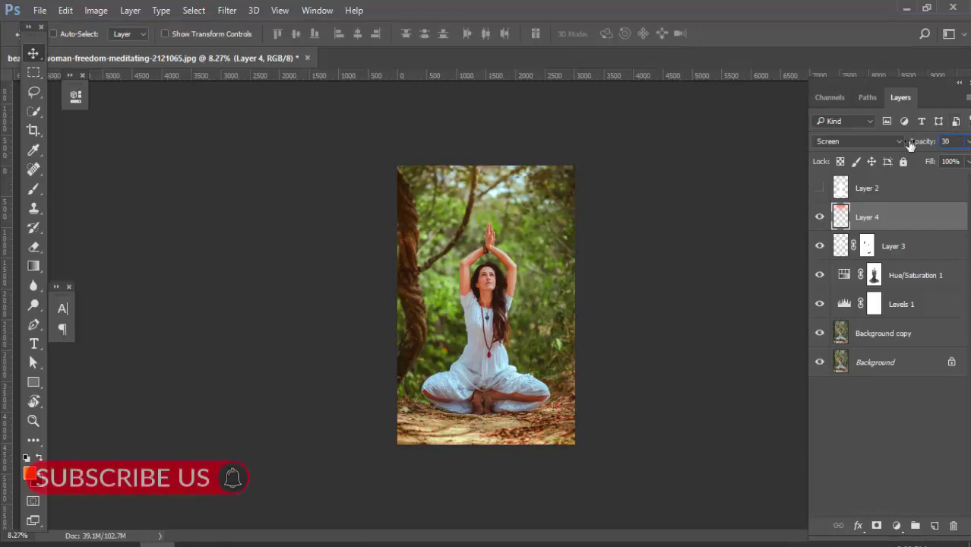
pyautogui.press('Return')
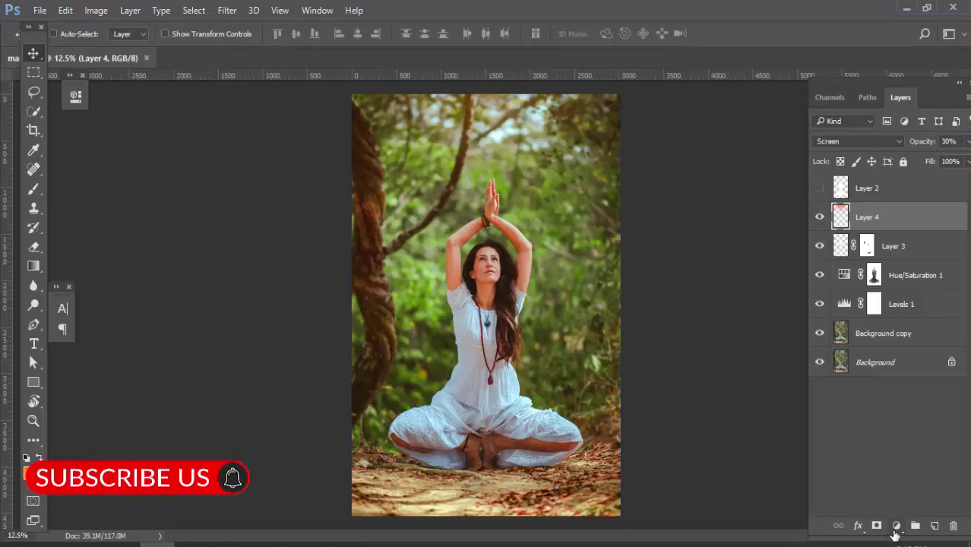
# Step: Add a Color Lookup adjustment layer above Layer 4 using the EdgyAmber.3DL 3D LUT
pyautogui.click(895, 527)
pyautogui.click(889, 427)
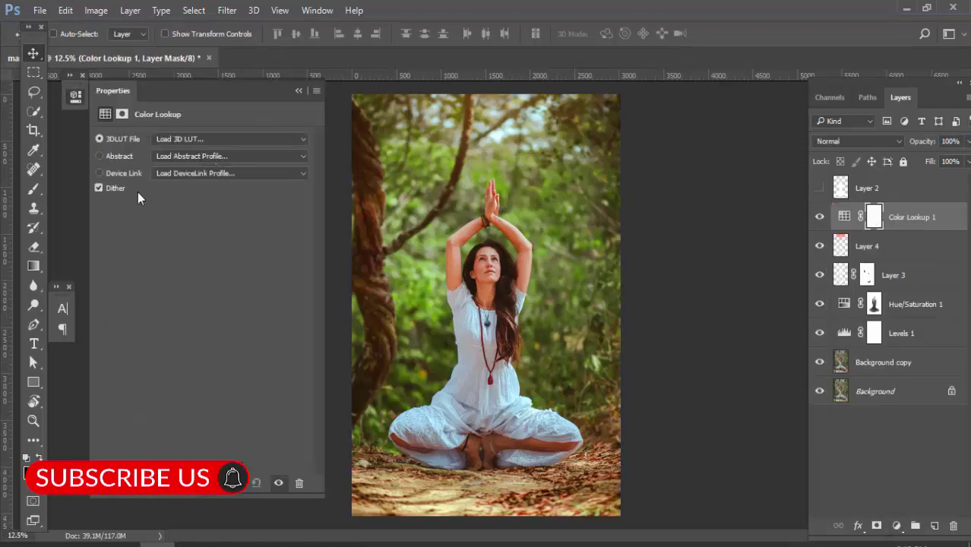
pyautogui.click(188, 139)
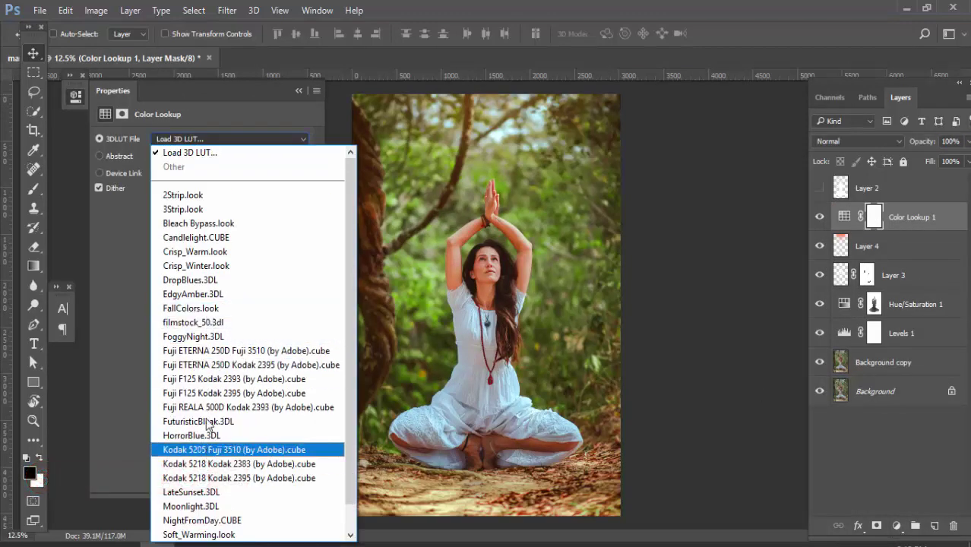
pyautogui.click(191, 294)
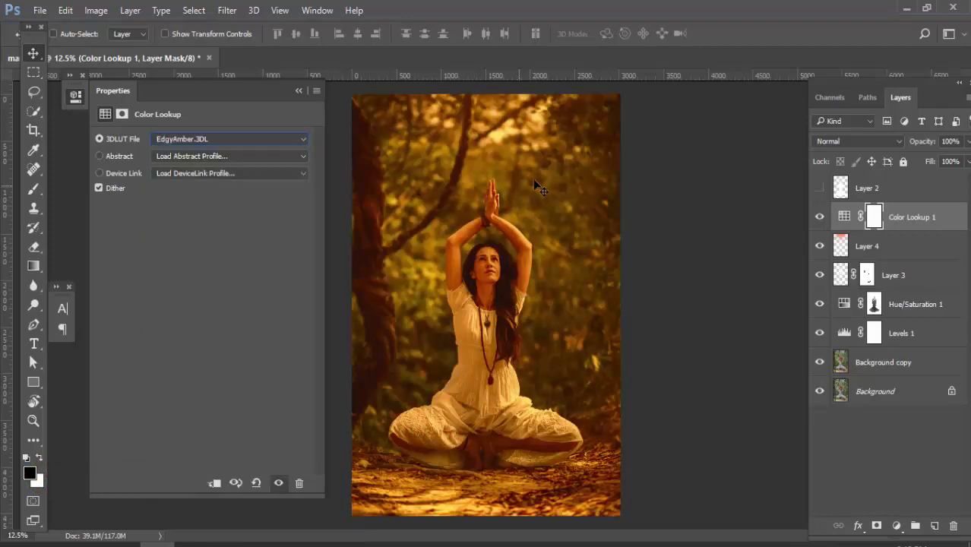
# Step: Set the EdgyAmber Color Lookup layer to Hue blend mode and 70% opacity
pyautogui.click(849, 142)
pyautogui.click(835, 403)
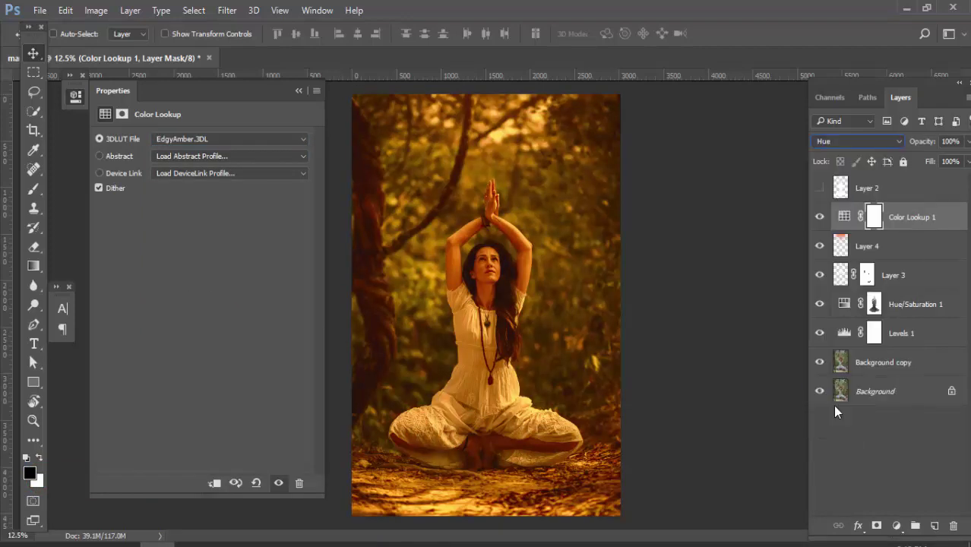
pyautogui.click(298, 91)
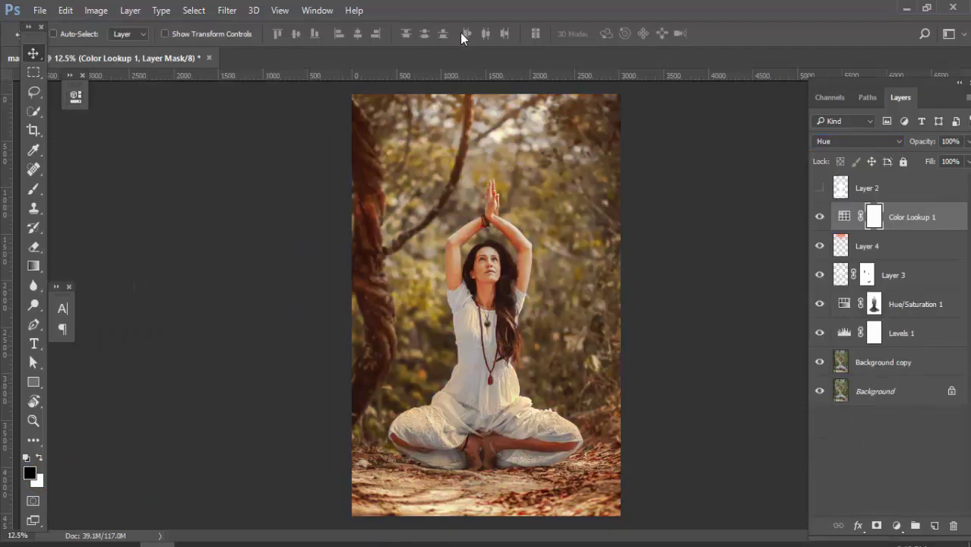
pyautogui.click(958, 142)
pyautogui.click(927, 144)
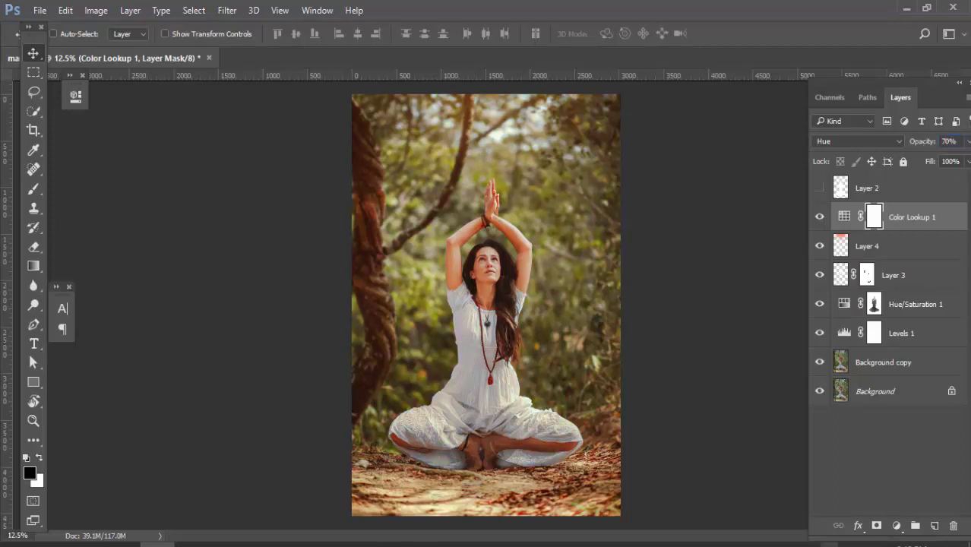
# Step: Add a second Color Lookup adjustment layer using the Crisp_Warm.look 3D LUT
pyautogui.click(897, 526)
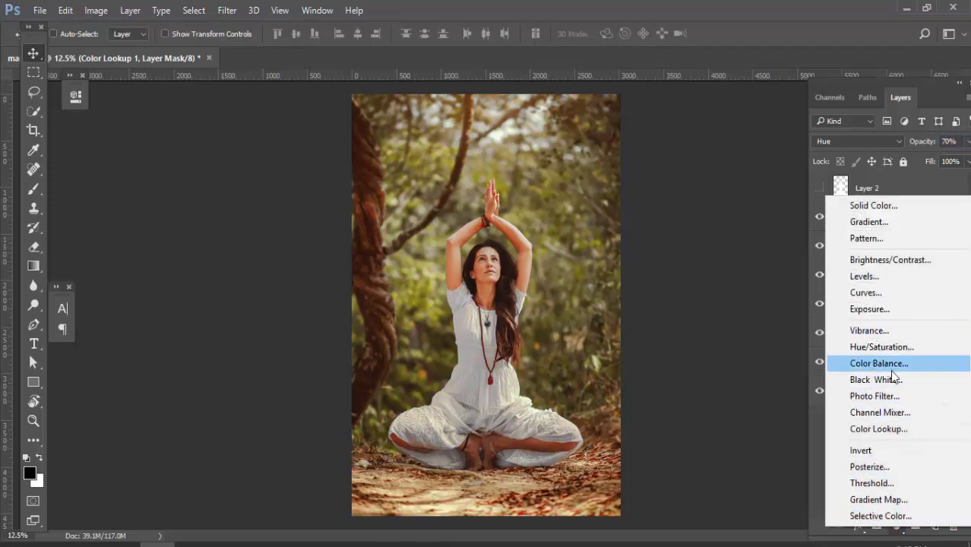
pyautogui.click(875, 429)
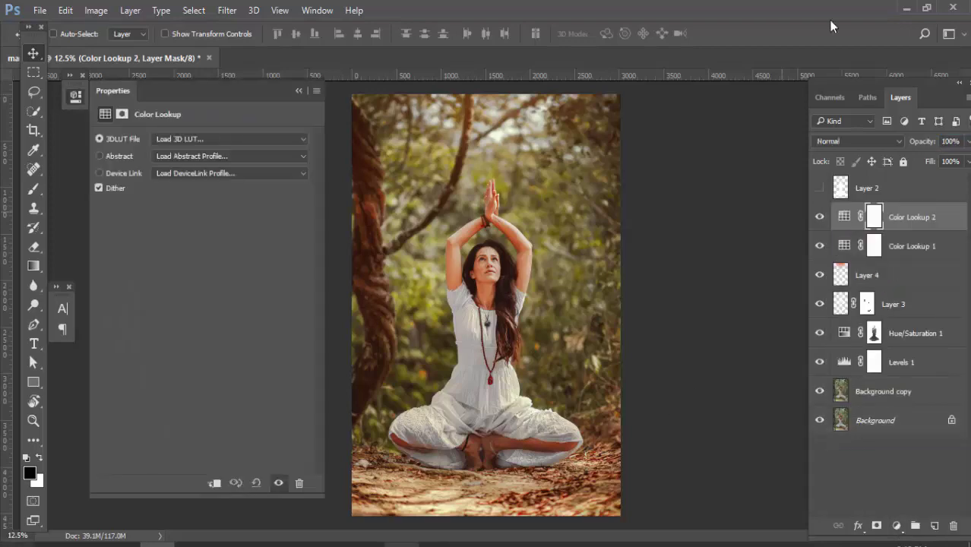
pyautogui.click(228, 139)
pyautogui.click(221, 258)
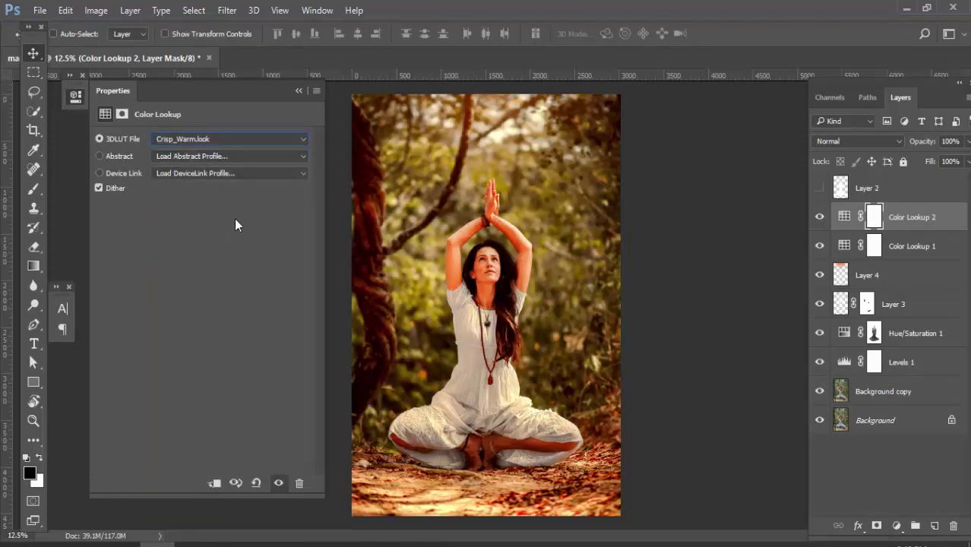
pyautogui.click(298, 92)
# Step: Set the Crisp_Warm Color Lookup layer to Luminosity blend mode and 80% opacity
pyautogui.click(839, 141)
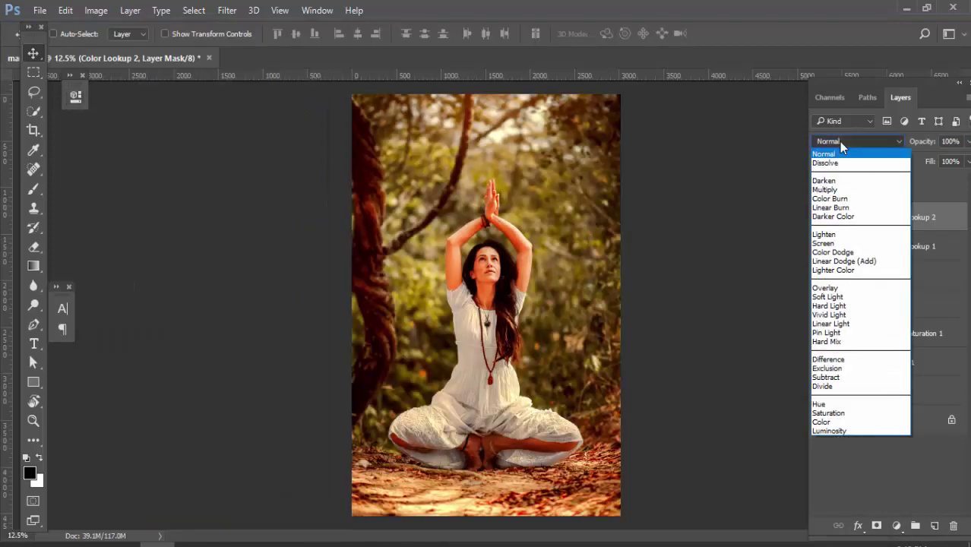
pyautogui.click(835, 431)
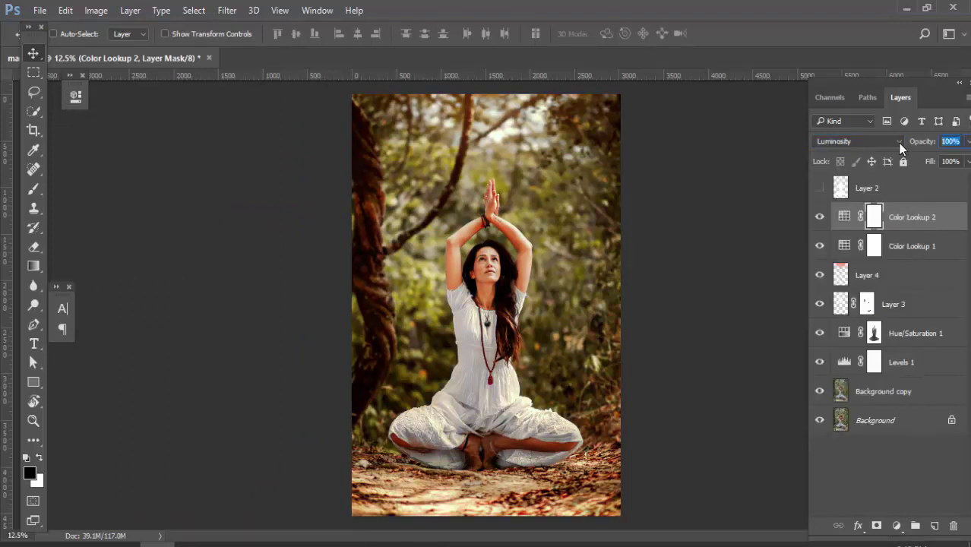
pyautogui.write('80')
pyautogui.press('Return')
# Step: Group all layers from Color Lookup 2 down to Background copy
pyautogui.keyDown('shift'); pyautogui.click(908, 401); pyautogui.keyUp('shift')
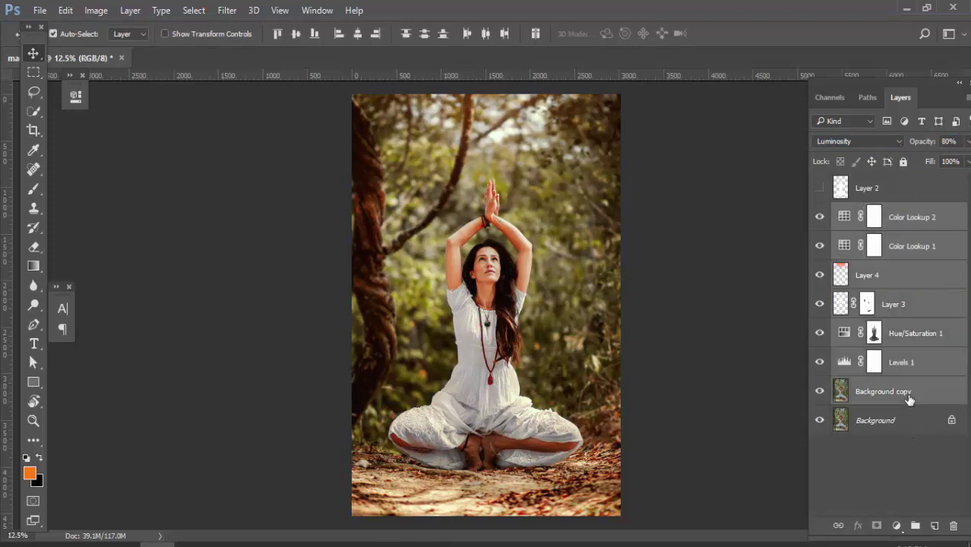
pyautogui.hotkey('ctrl', 'g')
pyautogui.hotkey('ctrl', '0')
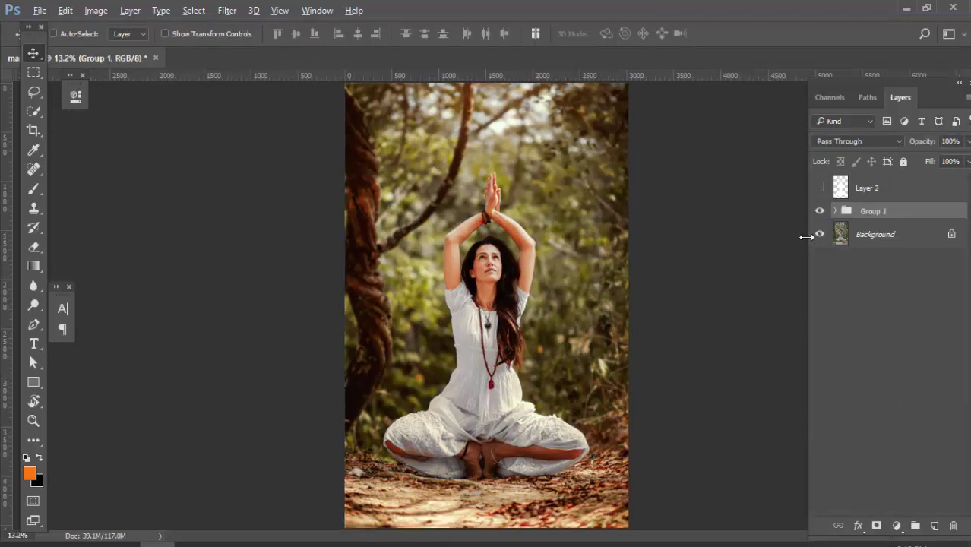
# Step: Compare the original Background photo with the grouped edits by repeatedly isolating the Background layer
pyautogui.keyDown('alt'); pyautogui.click(815, 237); pyautogui.keyUp('alt')
pyautogui.keyDown('alt'); pyautogui.click(815, 237); pyautogui.keyUp('alt')
pyautogui.keyDown('alt'); pyautogui.click(816, 236); pyautogui.keyUp('alt')
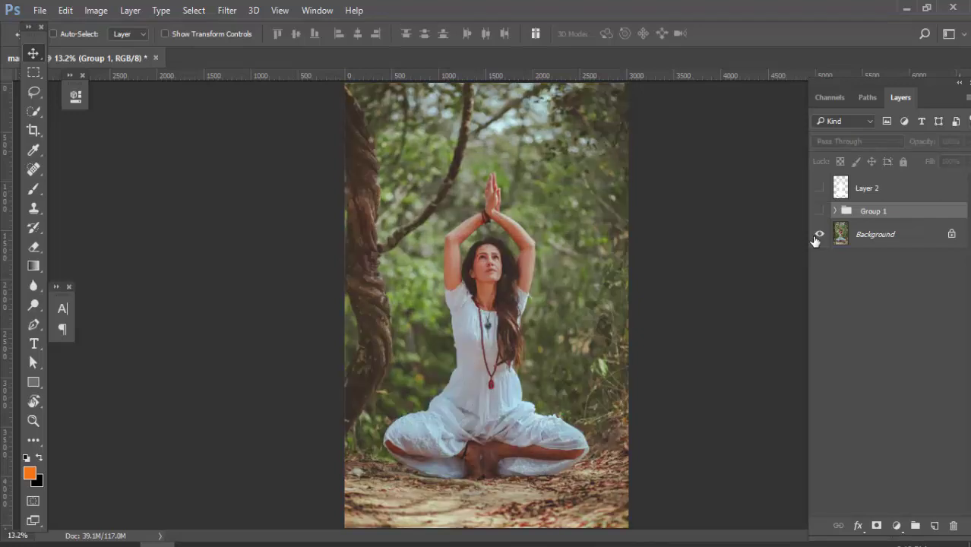
pyautogui.keyDown('alt'); pyautogui.click(816, 236); pyautogui.keyUp('alt')
pyautogui.keyDown('alt'); pyautogui.click(815, 236); pyautogui.keyUp('alt')
pyautogui.keyDown('alt'); pyautogui.click(816, 236); pyautogui.keyUp('alt')
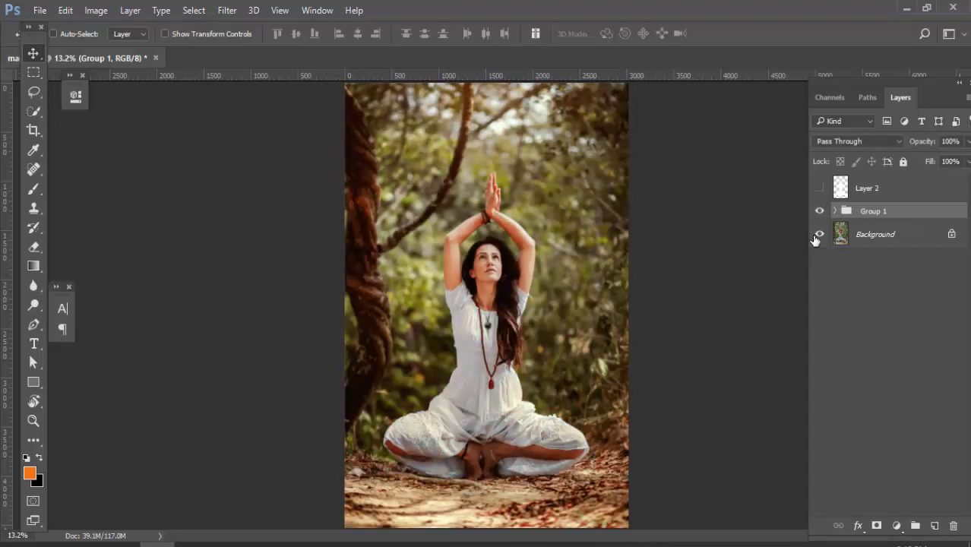
pyautogui.keyDown('alt'); pyautogui.click(816, 236); pyautogui.keyUp('alt')
pyautogui.keyDown('alt'); pyautogui.click(816, 236); pyautogui.keyUp('alt')
pyautogui.hotkey('ctrl', '0')
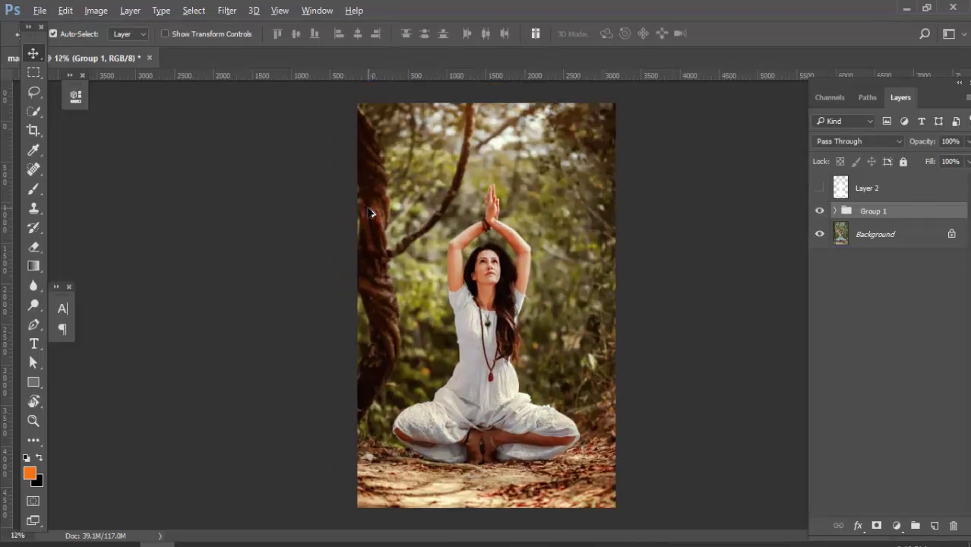